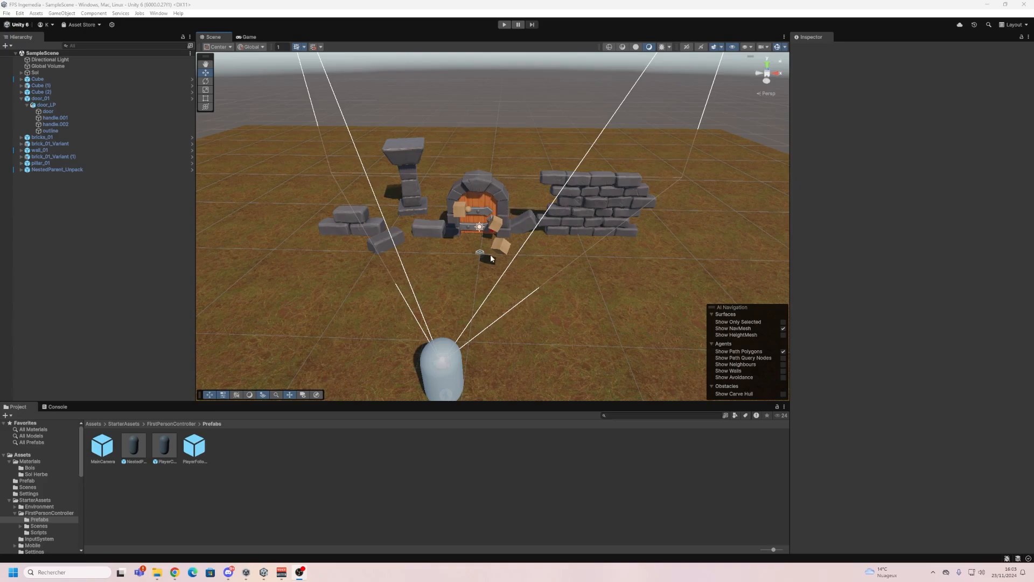
Examine the stone arch door and the wooden objects in front of it up close.
scroll(491, 257, "up", 10)
scroll(501, 260, "down", 5)
middle_click_drag(499, 258, 502, 264)
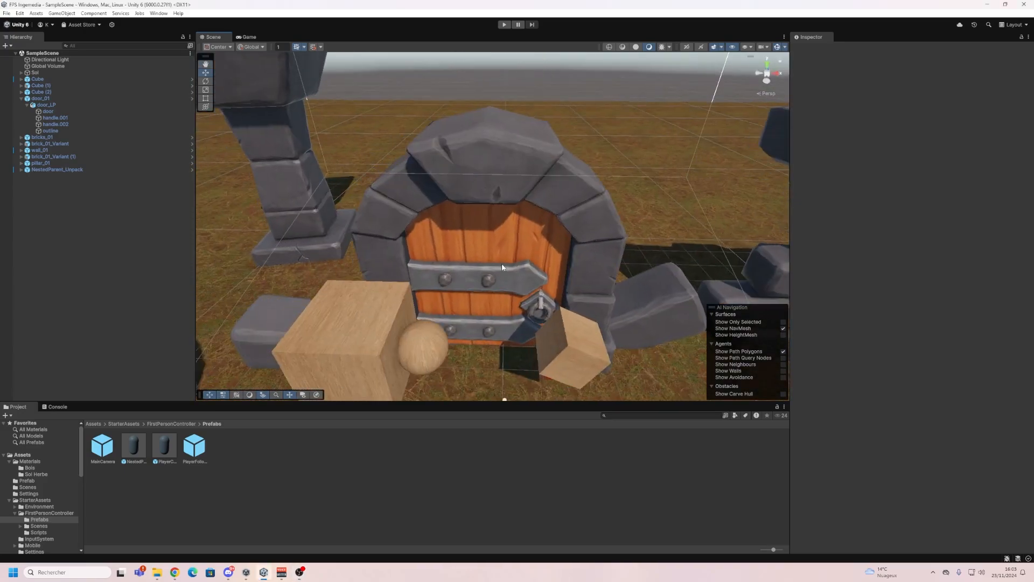
right_click_drag(476, 316, 479, 302)
middle_click_drag(479, 302, 467, 310)
left_click(466, 315)
right_click_drag(462, 316, 507, 318)
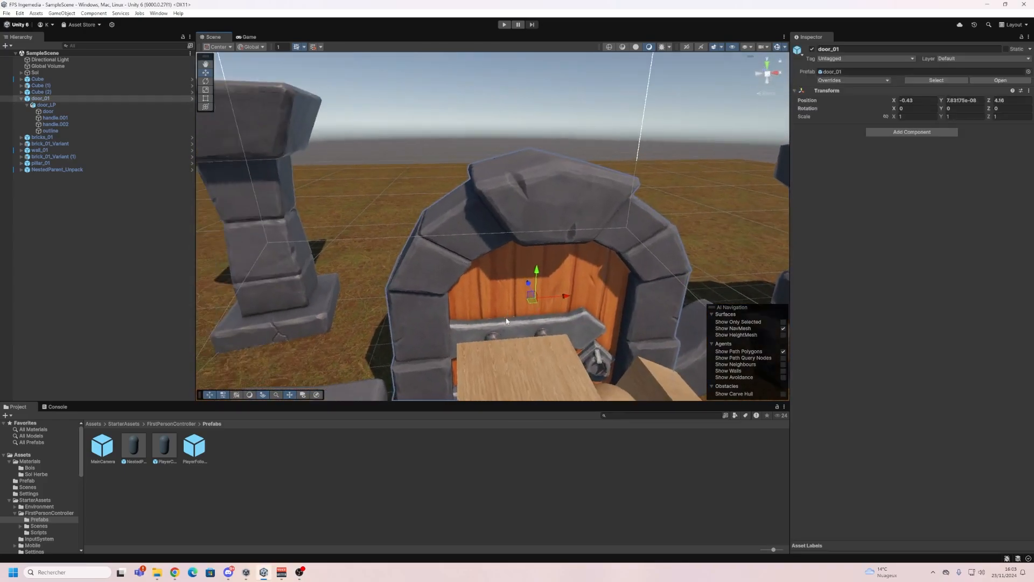
middle_click_drag(506, 318, 495, 311)
scroll(495, 311, "down", 5)
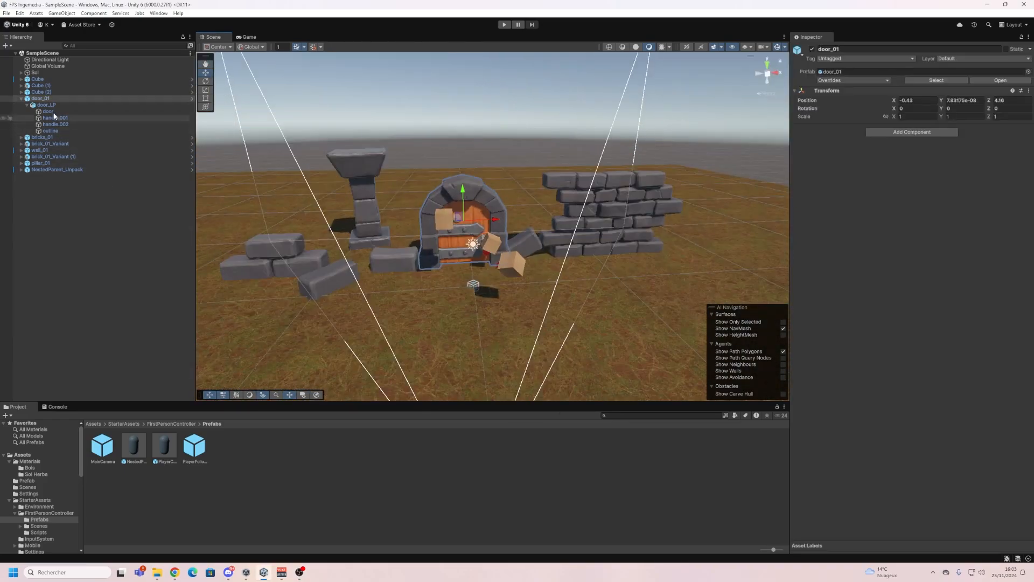
Move Cube, Cube (1) and Cube (2) together upward and sideways, clear of the door.
left_click(27, 92)
left_click(38, 86, "shift")
left_click(37, 80, "shift")
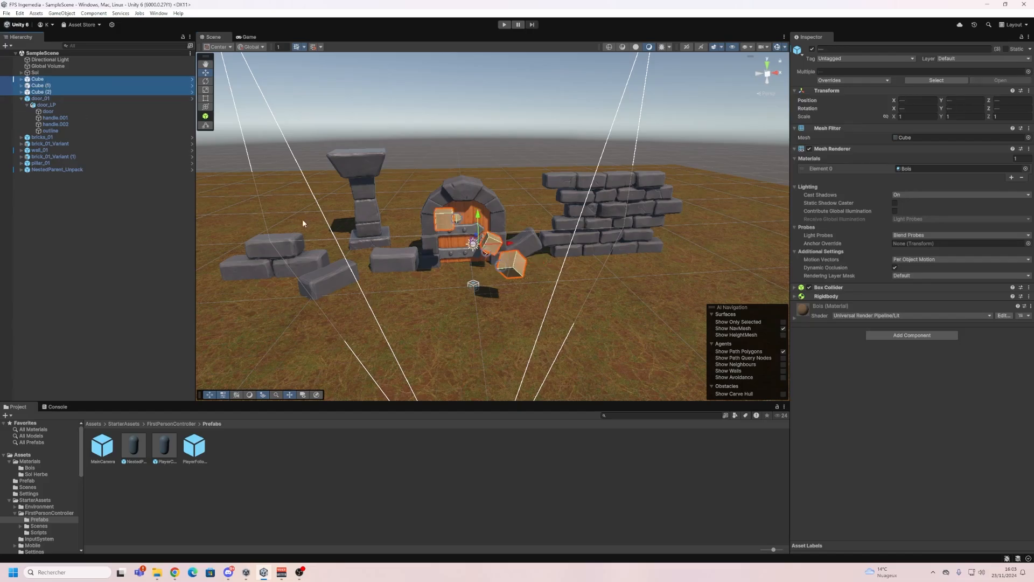
left_click_drag(479, 217, 485, 4)
scroll(507, 154, "down", 5)
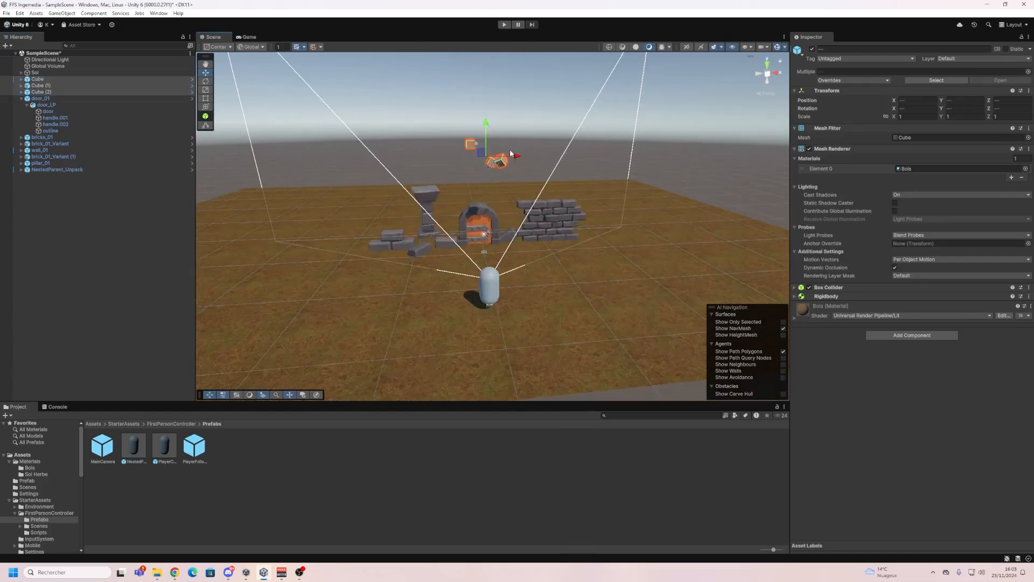
middle_click_drag(509, 159, 512, 245)
left_click_drag(498, 229, 183, 240)
Try rotating the door part of door_01 about its centre to a Z rotation of about 65 degrees, and undo it.
scroll(455, 283, "up", 5)
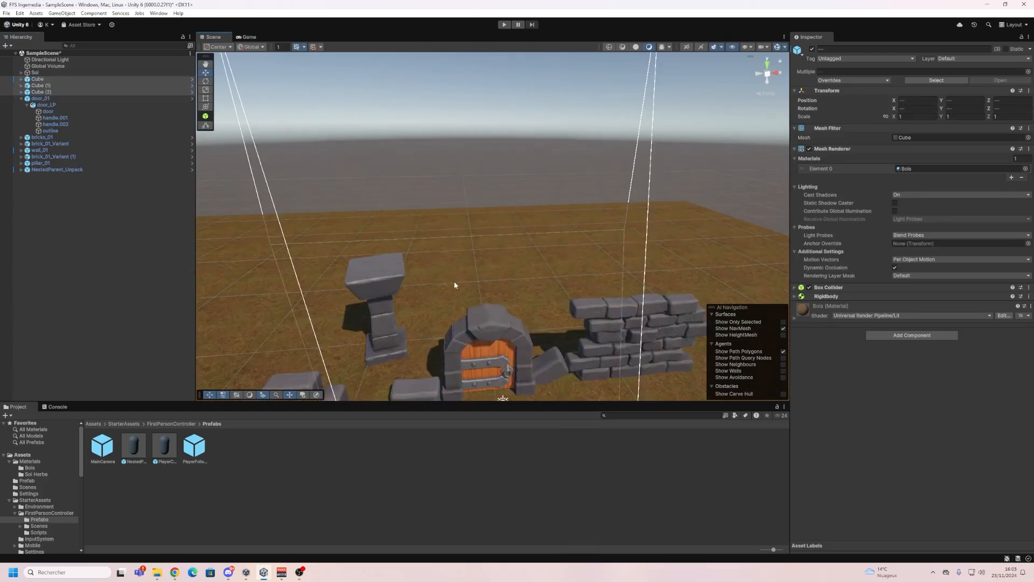
middle_click_drag(455, 286, 451, 238)
scroll(451, 238, "up", 6)
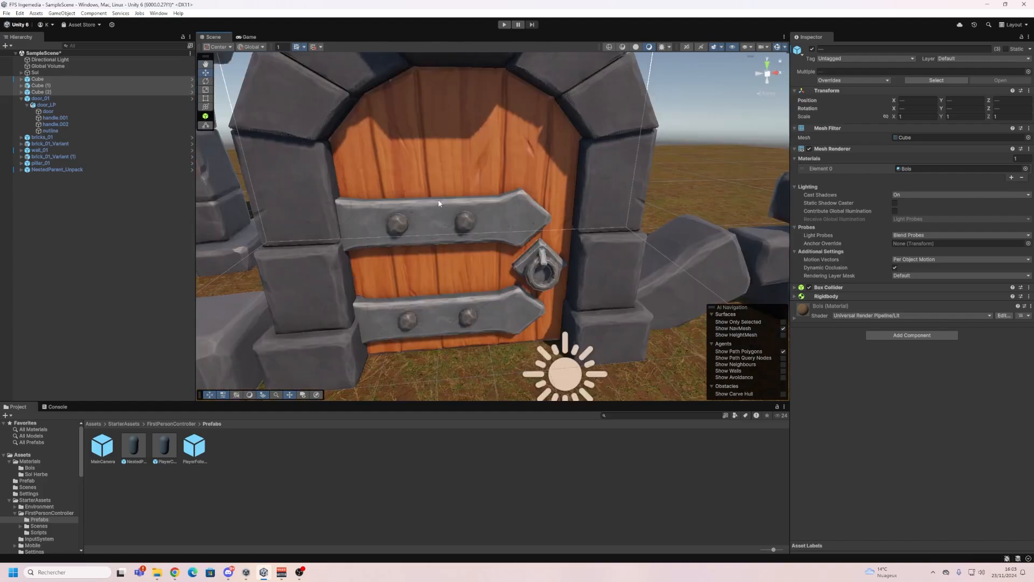
left_click(428, 267)
scroll(428, 268, "down", 5)
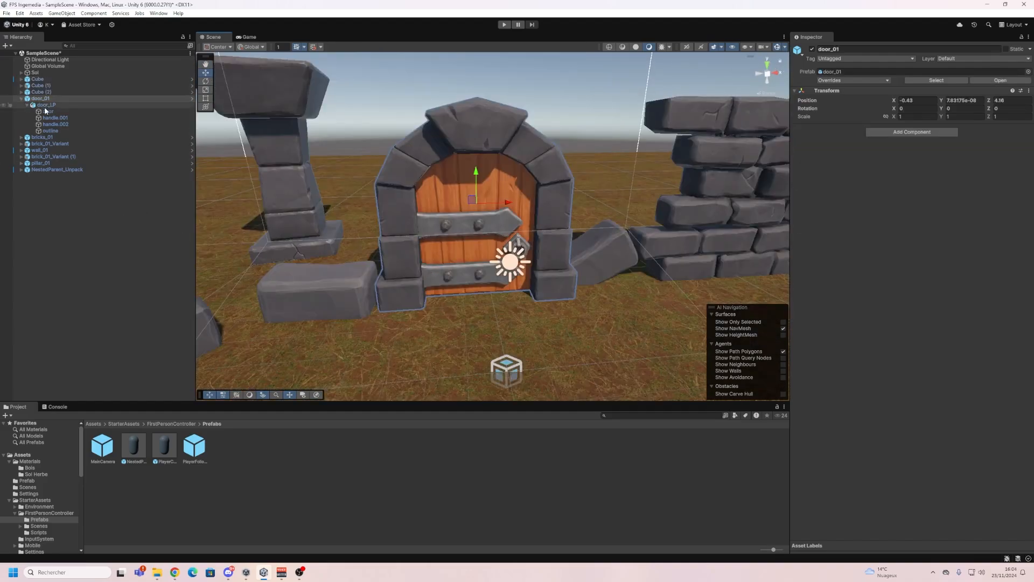
left_click(432, 234)
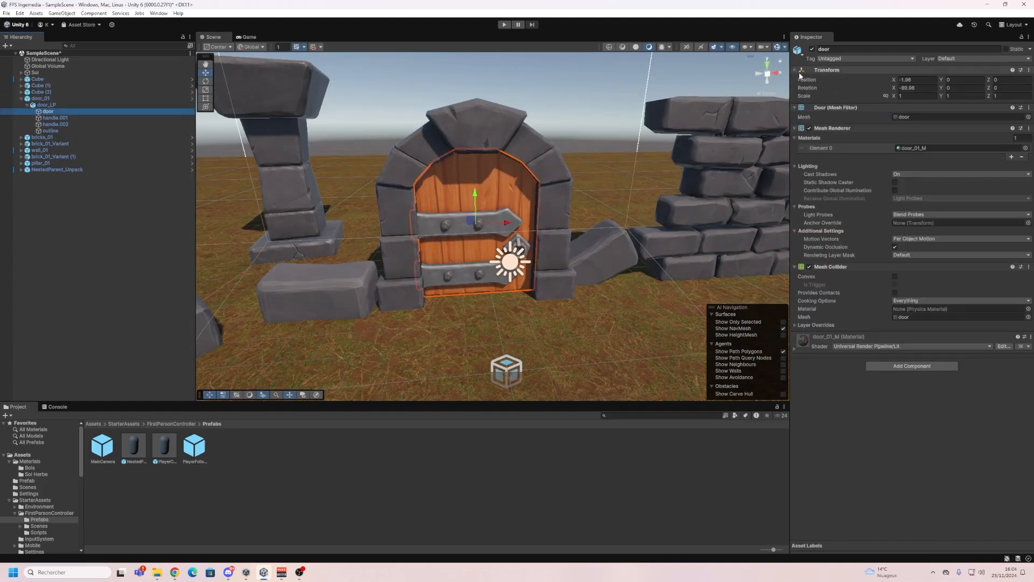
left_click(210, 83)
left_click(208, 82)
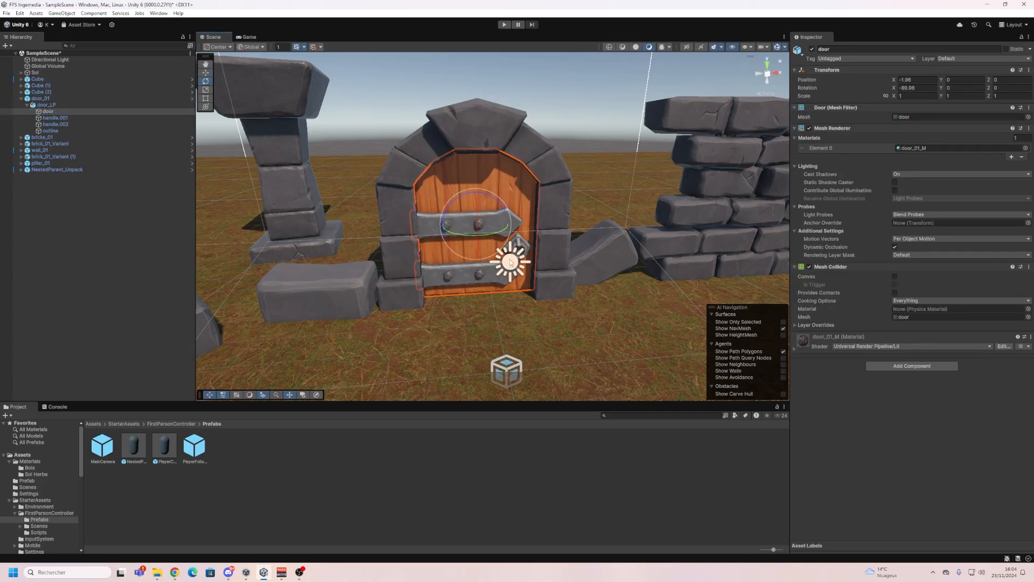
left_click_drag(443, 231, 376, 258)
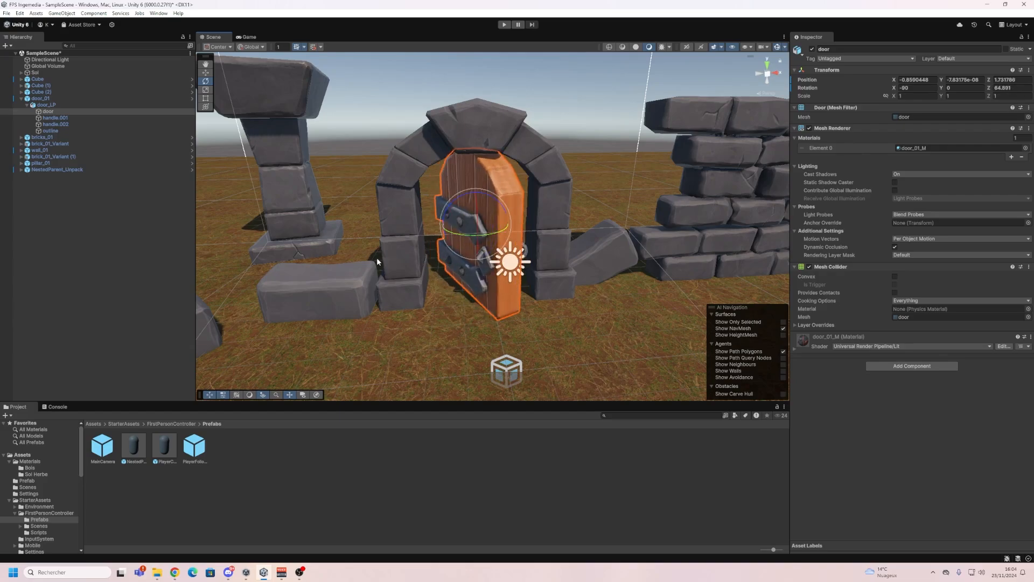
key("ctrl+z")
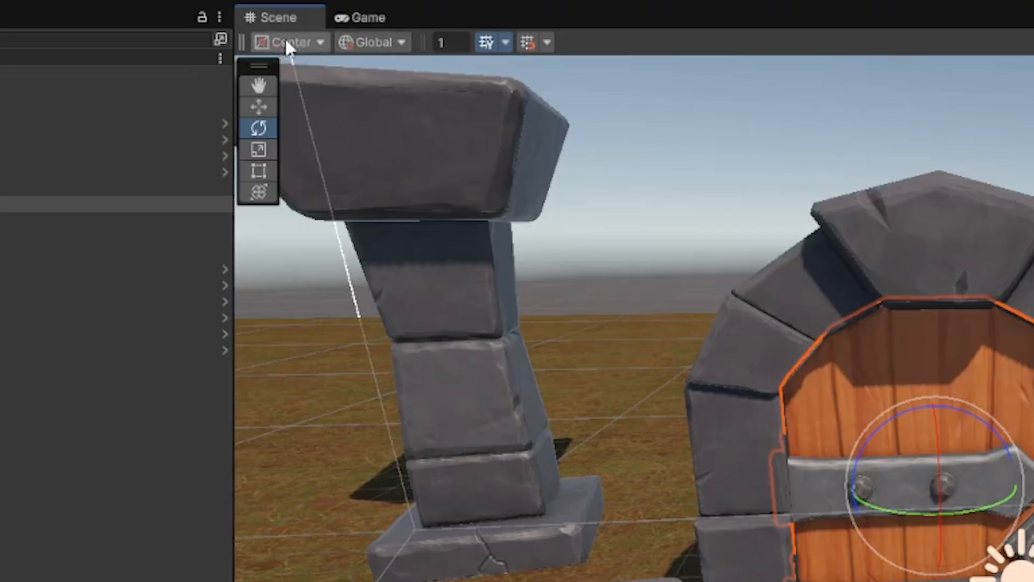
Set the scene's tool handle position to Pivot.
left_click(318, 43)
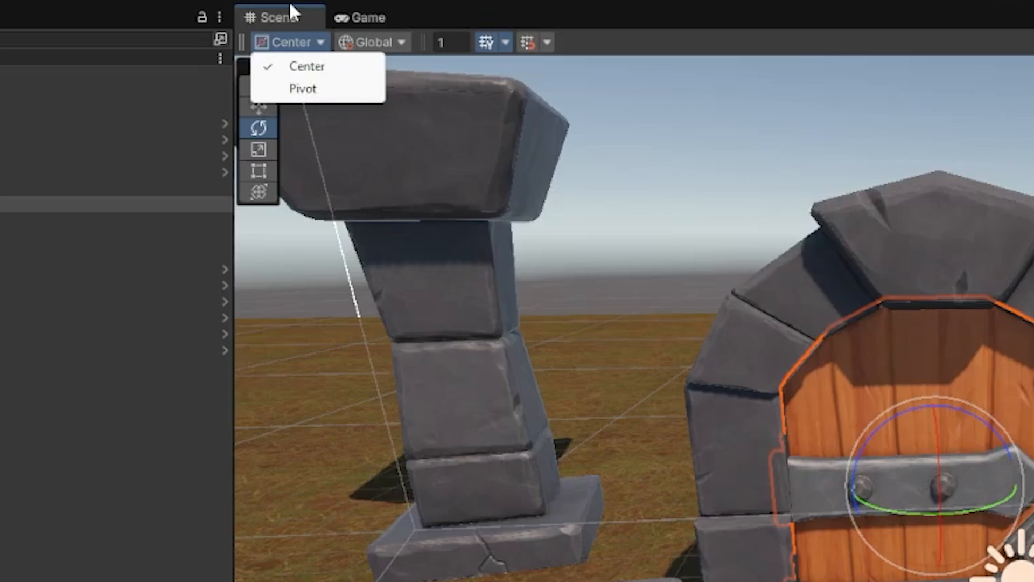
left_click(303, 89)
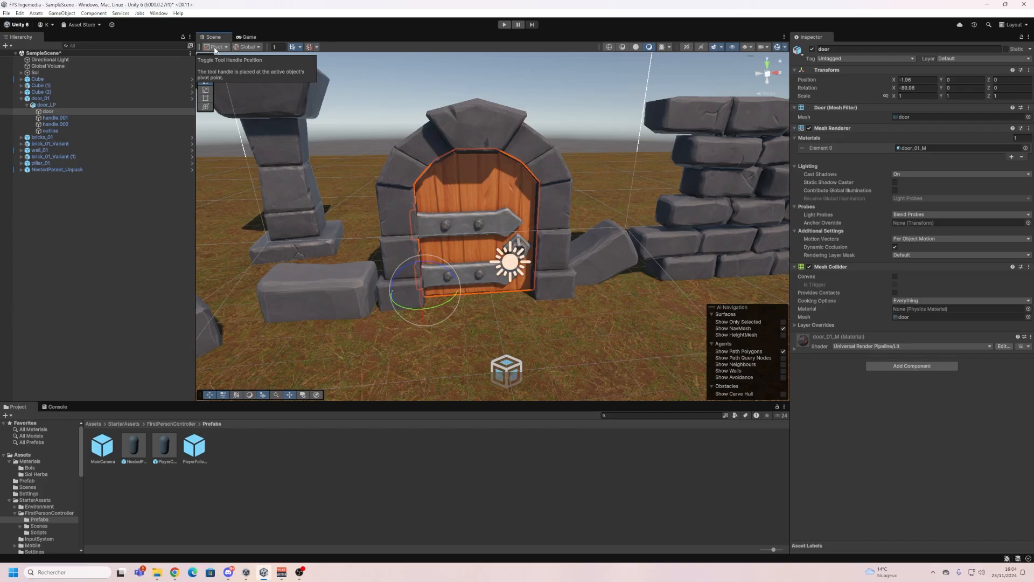
Try swinging the door part open about its hinge pivot to a Z rotation of about 58 degrees and inspect it.
left_click_drag(443, 306, 385, 335)
right_click_drag(477, 289, 444, 247)
scroll(452, 255, "up", 6)
scroll(451, 255, "down", 6)
scroll(444, 247, "down", 5)
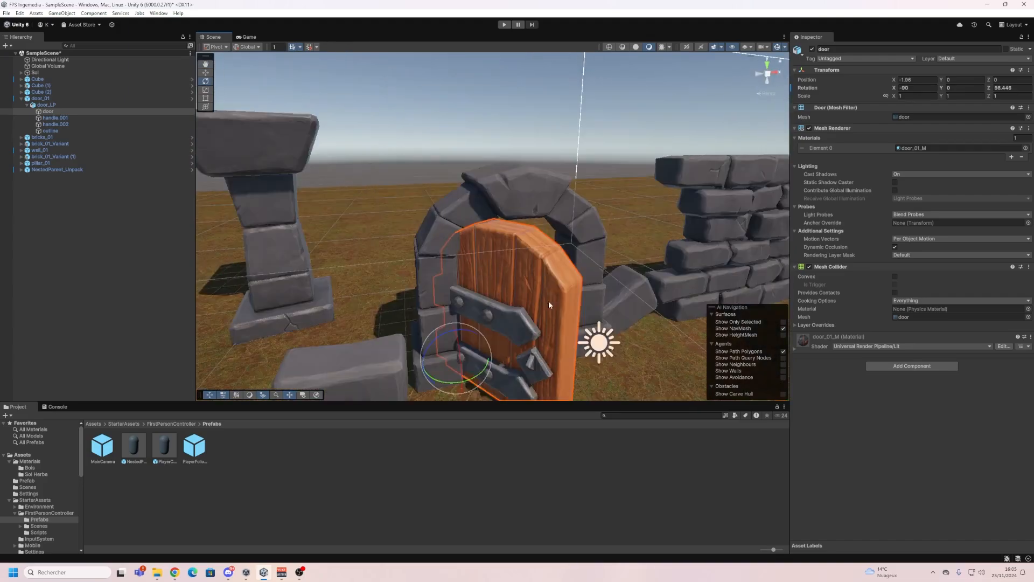
scroll(549, 301, "up", 3)
mouse_move(549, 301)
middle_mouse_down()
mouse_move(522, 297)
mouse_move(539, 303)
mouse_move(554, 289)
middle_mouse_up()
right_click_drag(554, 263, 503, 273)
middle_click_drag(503, 273, 495, 278)
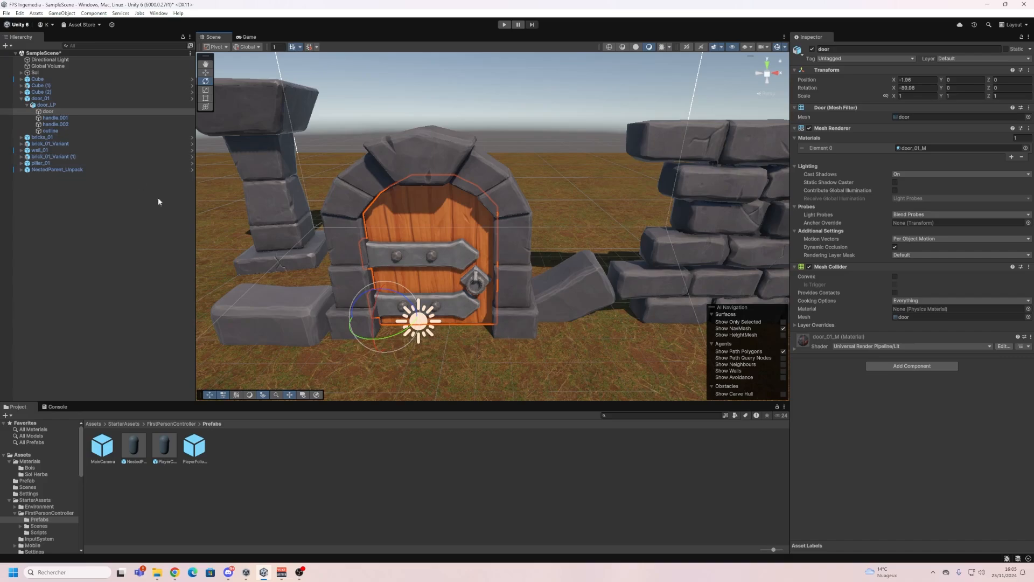
Locate the source prefab of the door_01 object in the project and open it for editing.
left_click(312, 484)
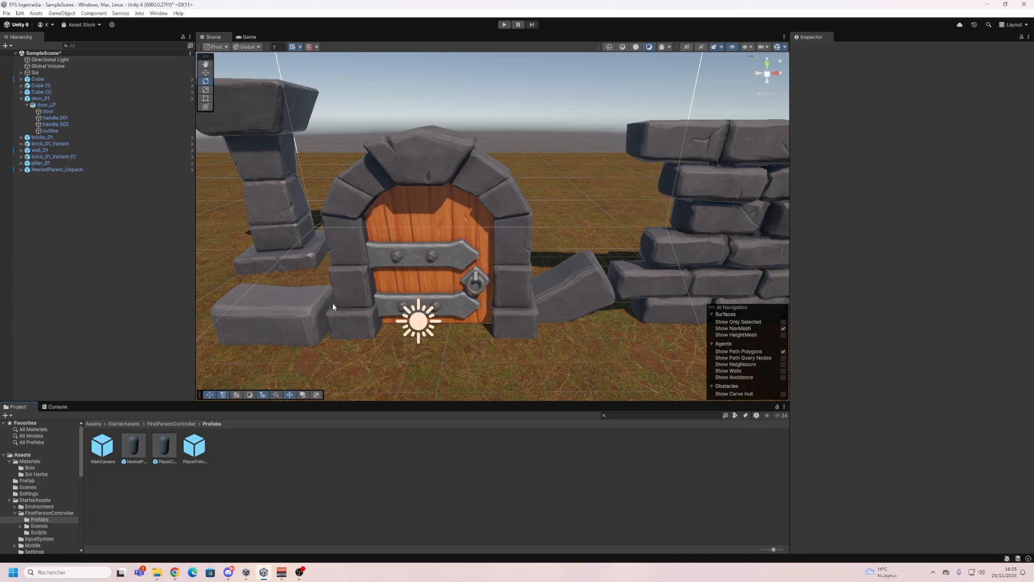
left_click(354, 273)
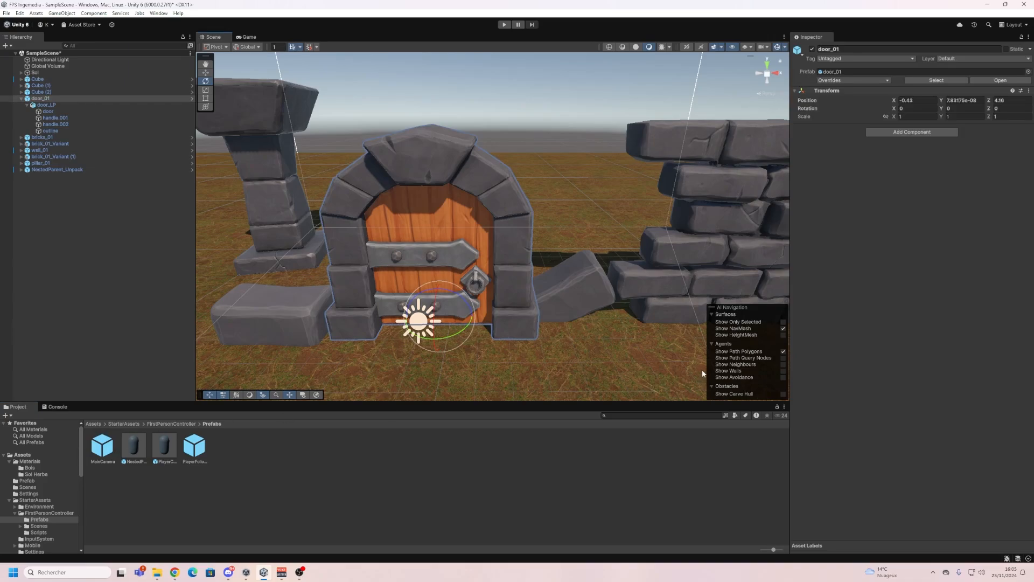
left_click(59, 99)
left_click(21, 99)
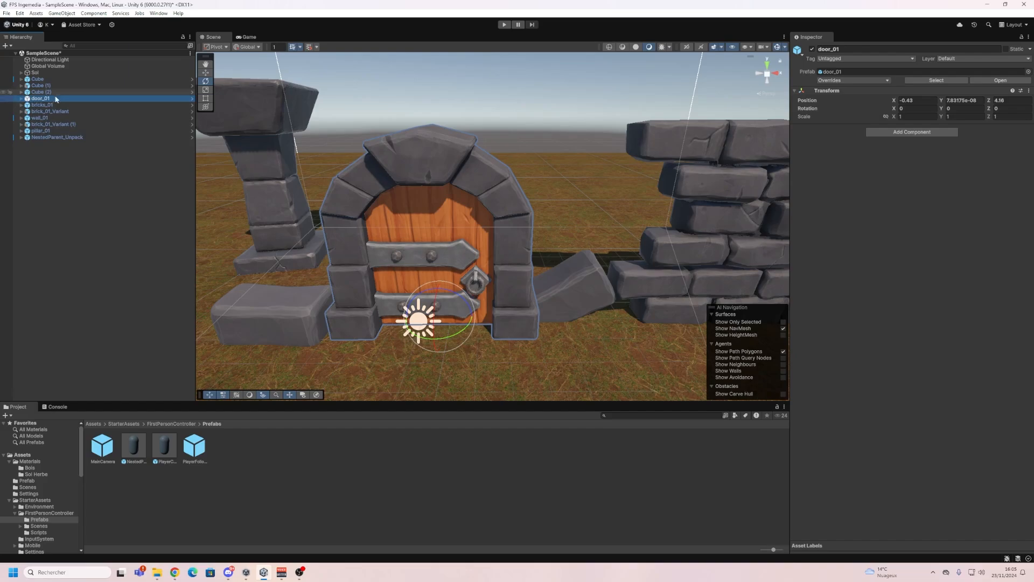
left_click(48, 112)
left_click(40, 99)
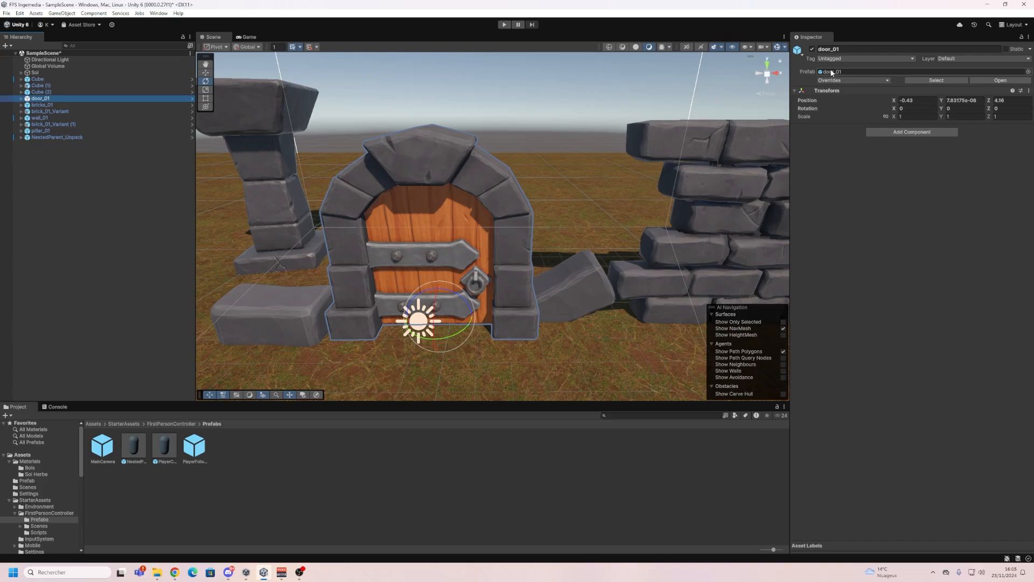
left_click(832, 71)
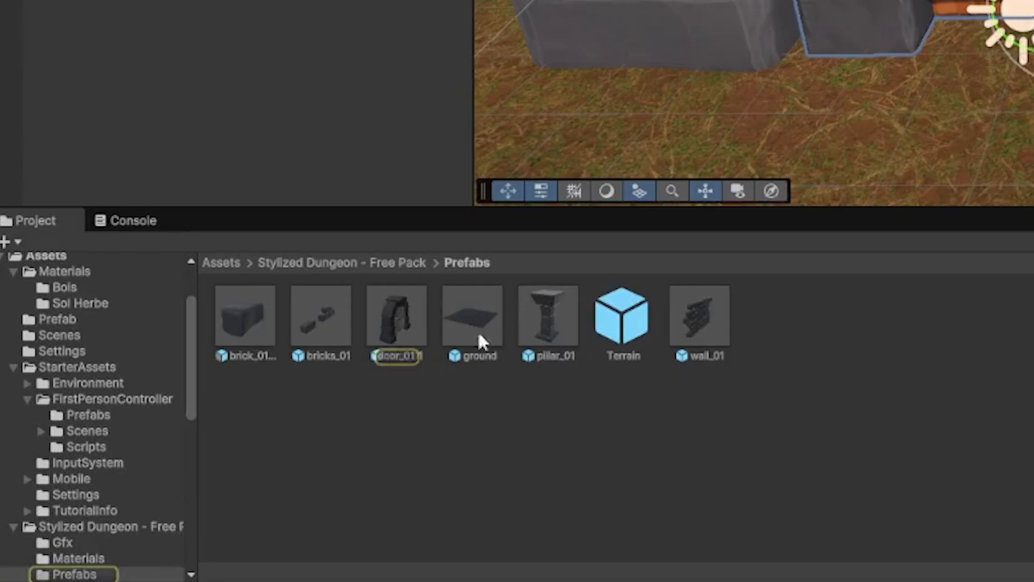
double_click(400, 310)
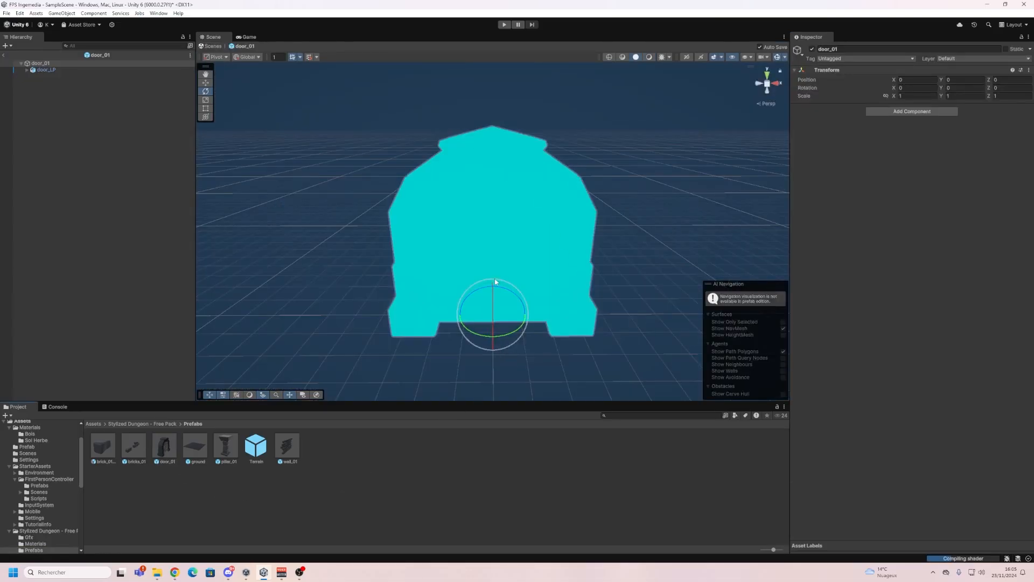
Test-rotate the door part under door_LP to a Z rotation of about 82 degrees, and undo it.
left_click(27, 69)
left_click(47, 76)
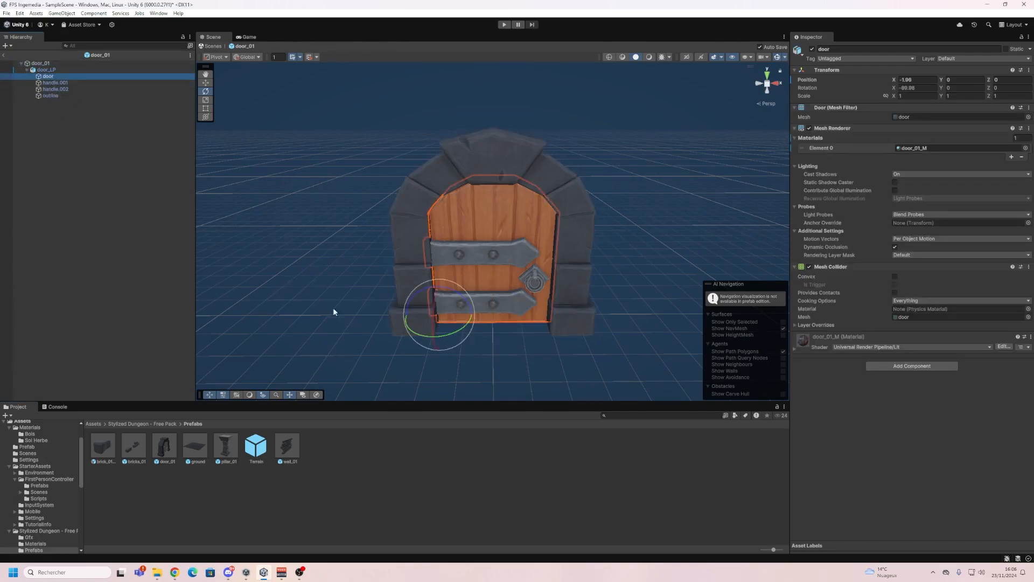
left_click_drag(437, 335, 352, 338)
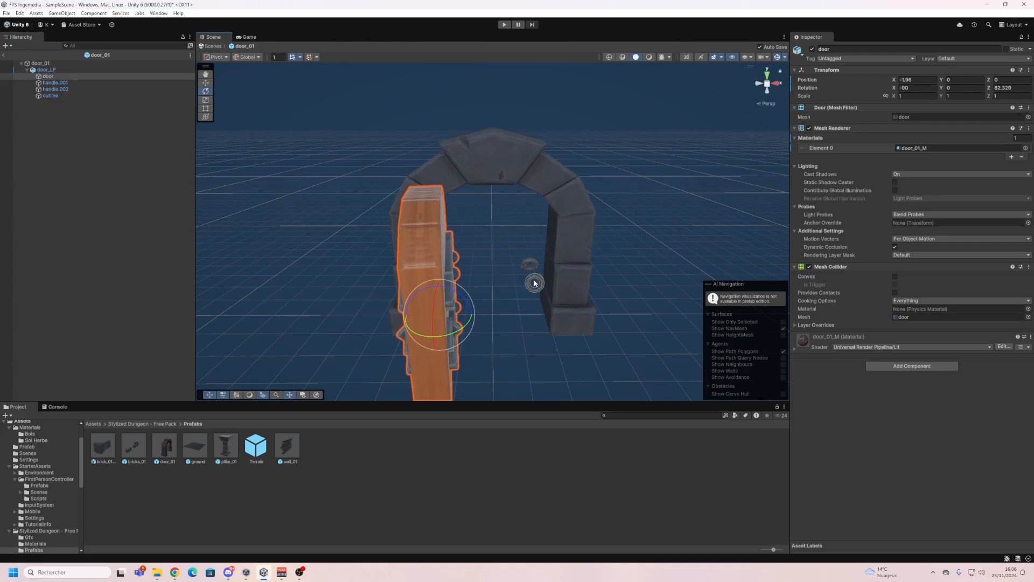
key("ctrl+z")
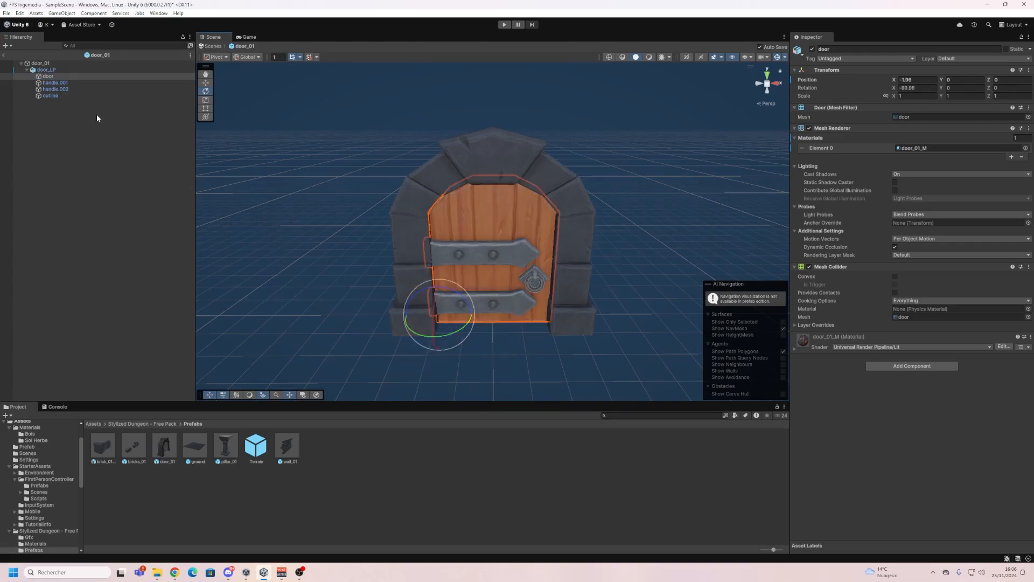
Try to parent handle.001 and handle.002 under the door object inside the prefab.
left_click(55, 83)
left_click(54, 90)
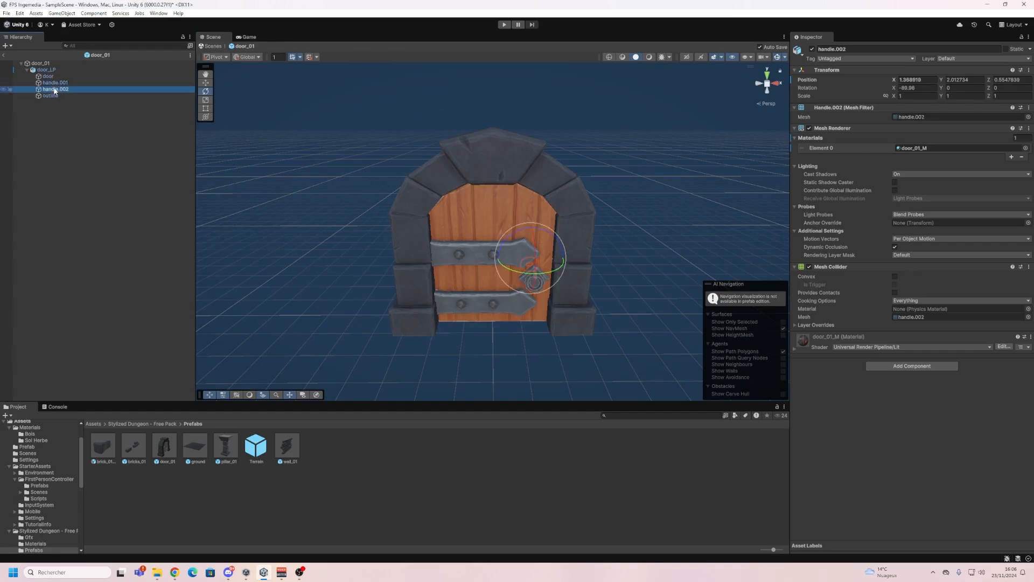
left_click(55, 83, "ctrl")
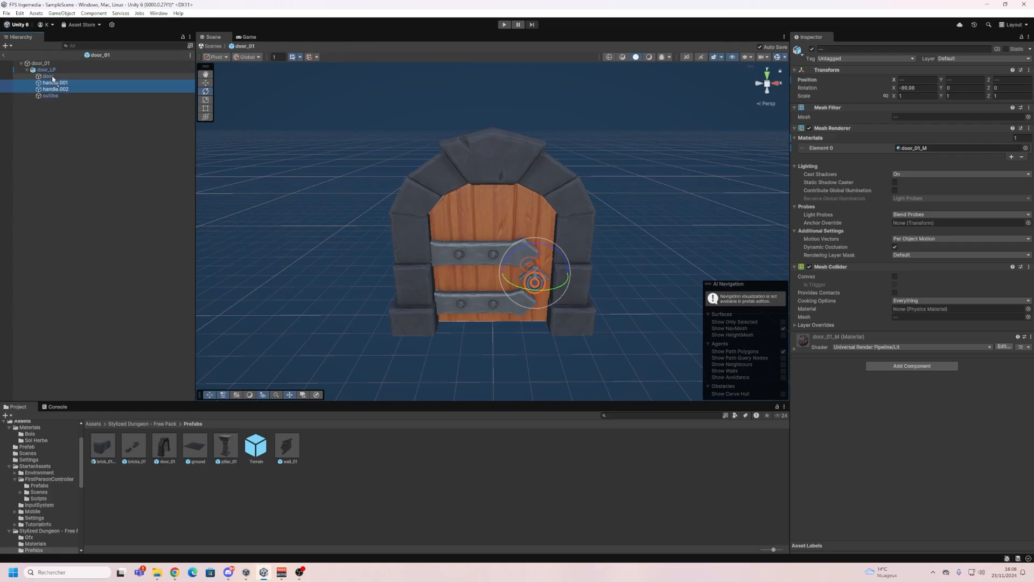
left_click_drag(53, 77, 53, 77)
left_click(573, 302)
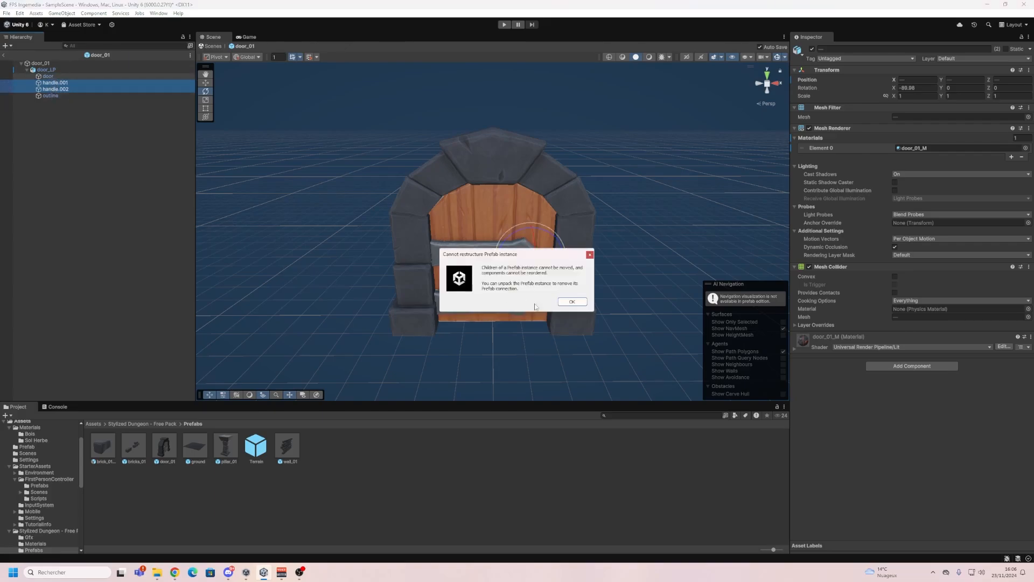
left_click(572, 302)
Unpack the nested door_LP prefab instance inside the door_01 prefab.
left_click(46, 71)
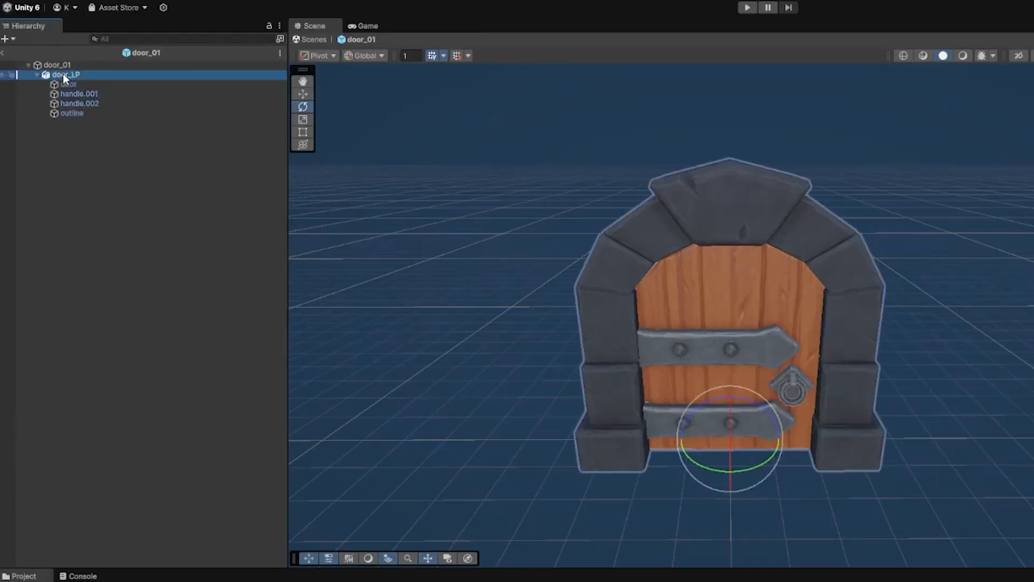
left_click(63, 130)
left_click(60, 73)
left_click(64, 85)
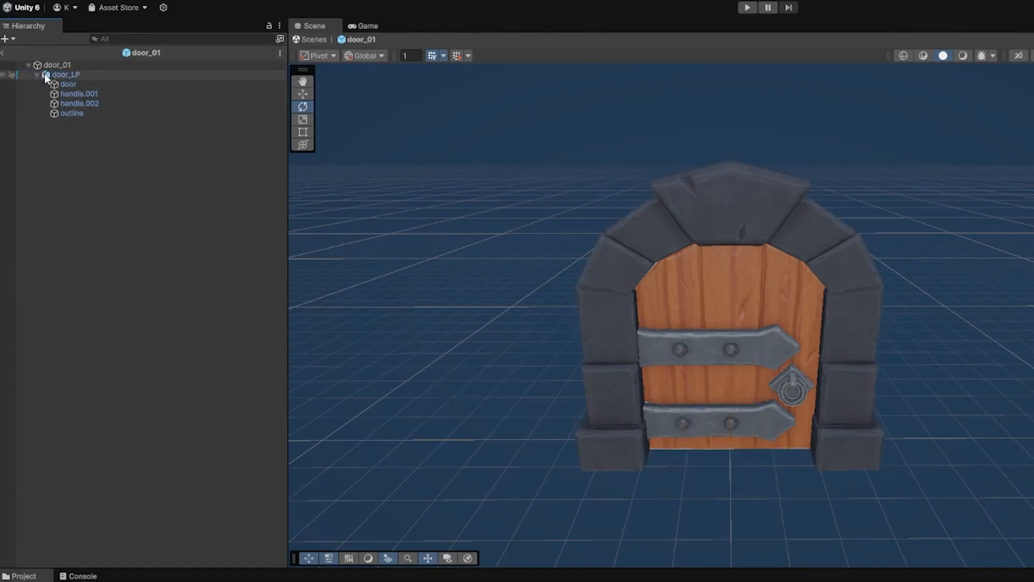
right_click(61, 75)
mouse_move(129, 279)
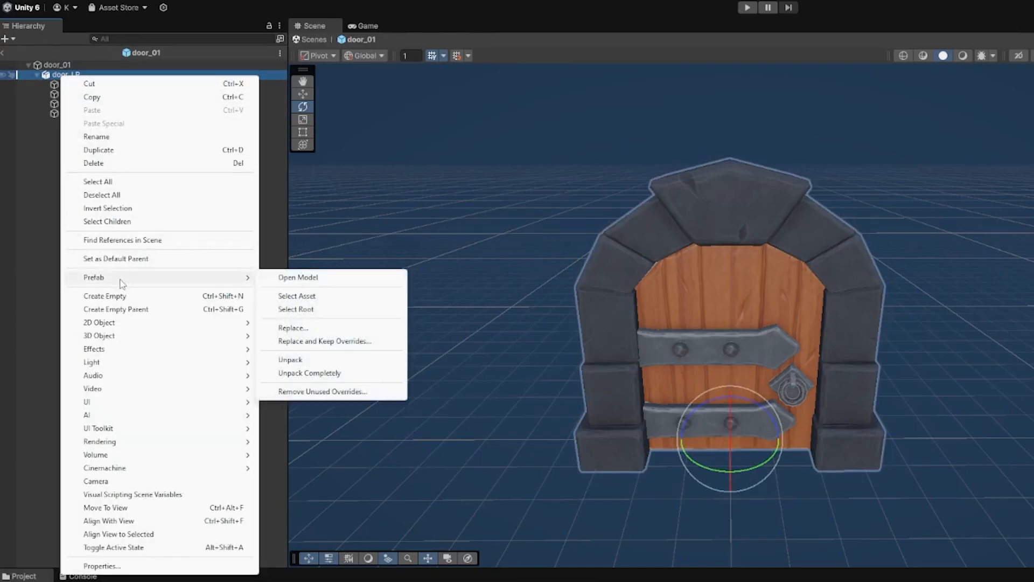
left_click(301, 365)
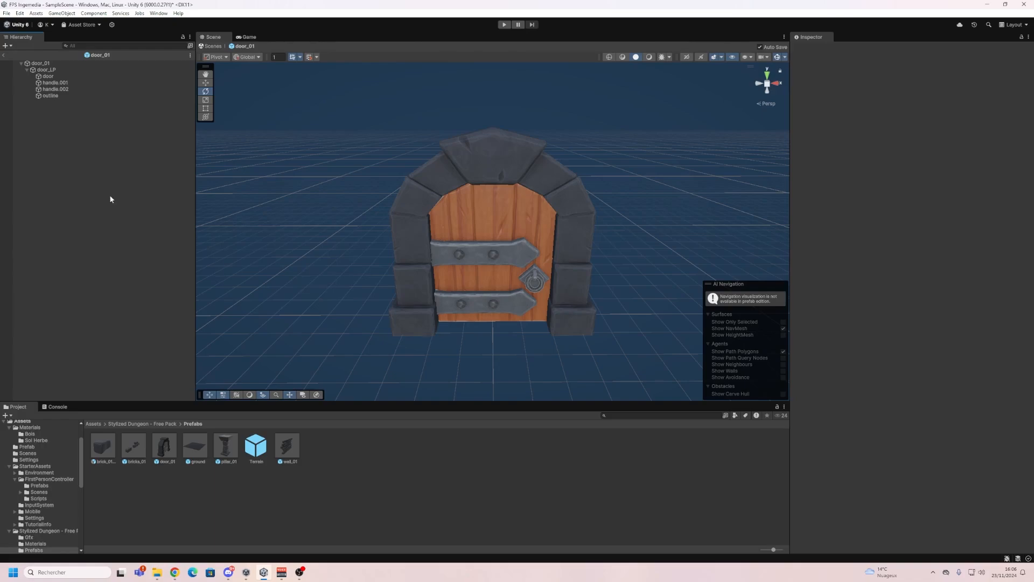
Make handle.001 and handle.002 children of the door object under door_LP.
left_click(60, 83)
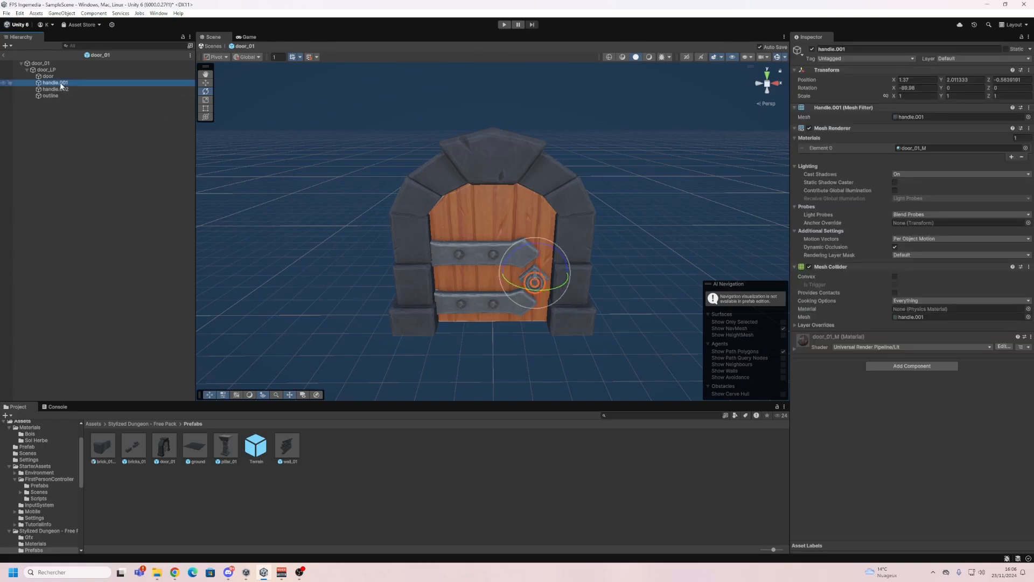
left_click(58, 89, "ctrl")
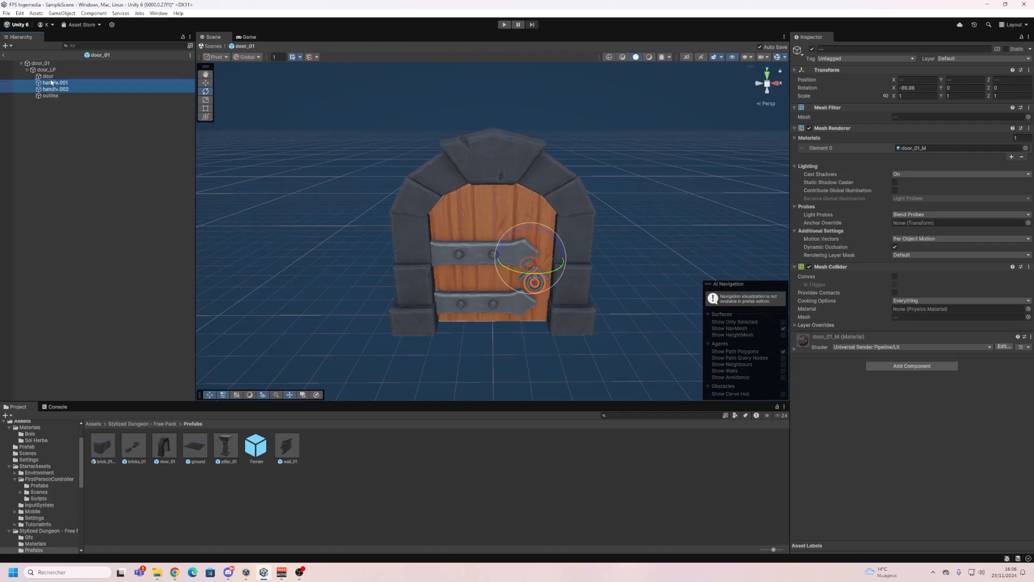
left_click_drag(52, 82, 48, 76)
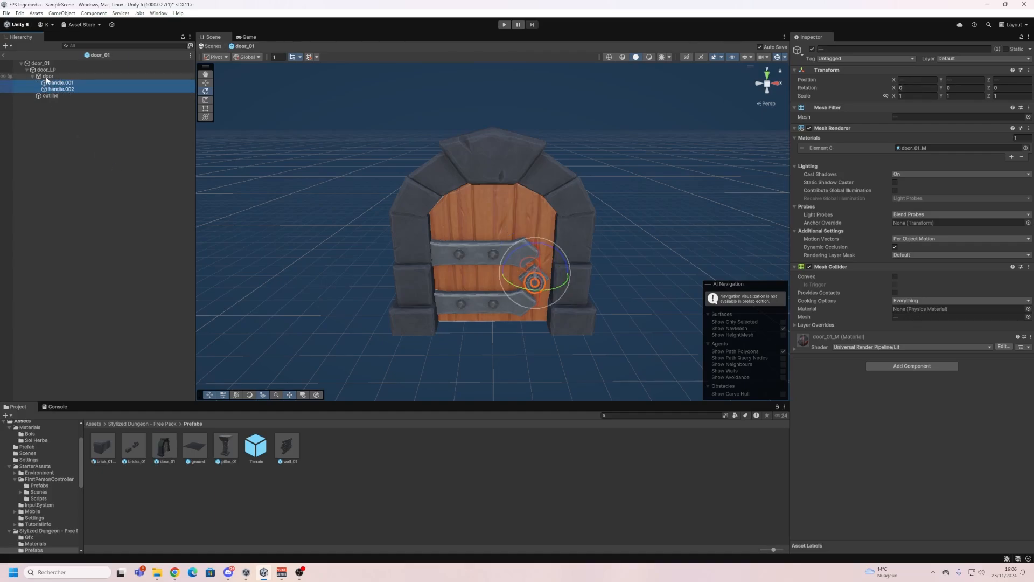
Test-rotate the door with its attached handles in the prefab, undo it, and return to the main scene.
left_click(47, 76)
left_click_drag(444, 324, 415, 343)
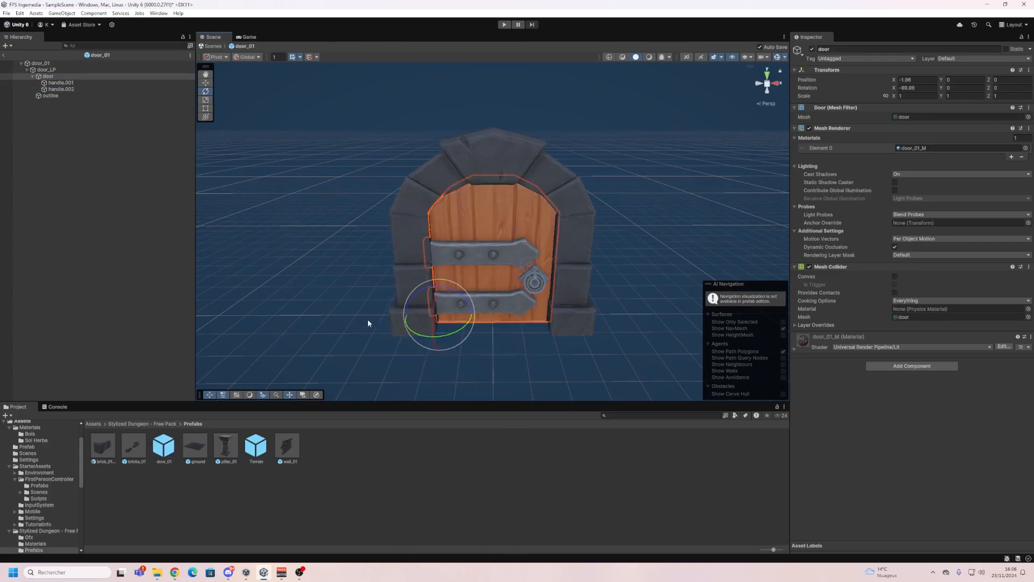
left_click(214, 45)
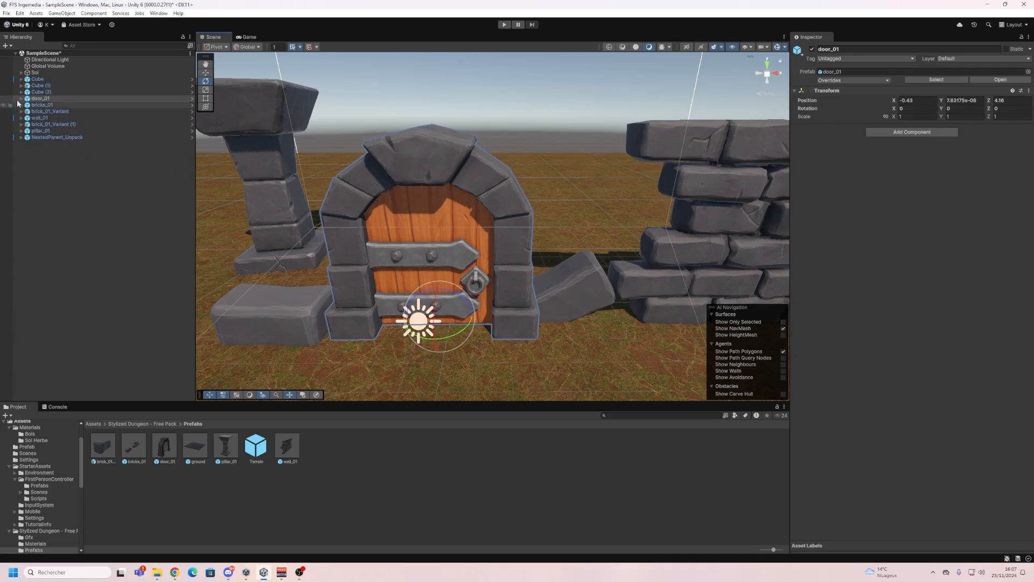
Test-rotate the door object of the door_01 instance in the scene, and undo it.
left_click(41, 98)
left_click(22, 98)
left_click(49, 105)
left_click(47, 111)
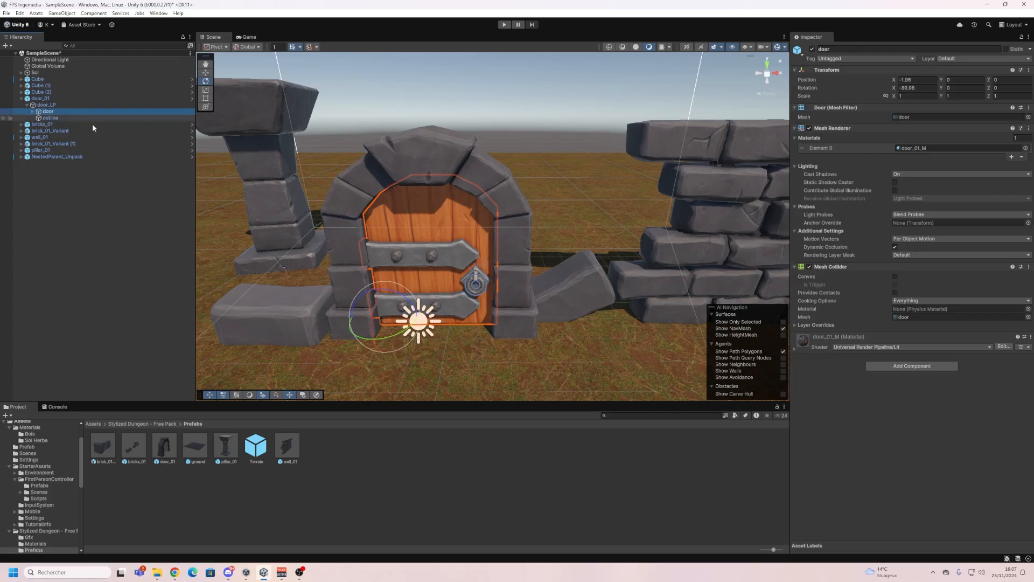
mouse_move(377, 337)
left_mouse_down()
mouse_move(310, 349)
mouse_move(387, 333)
left_mouse_up()
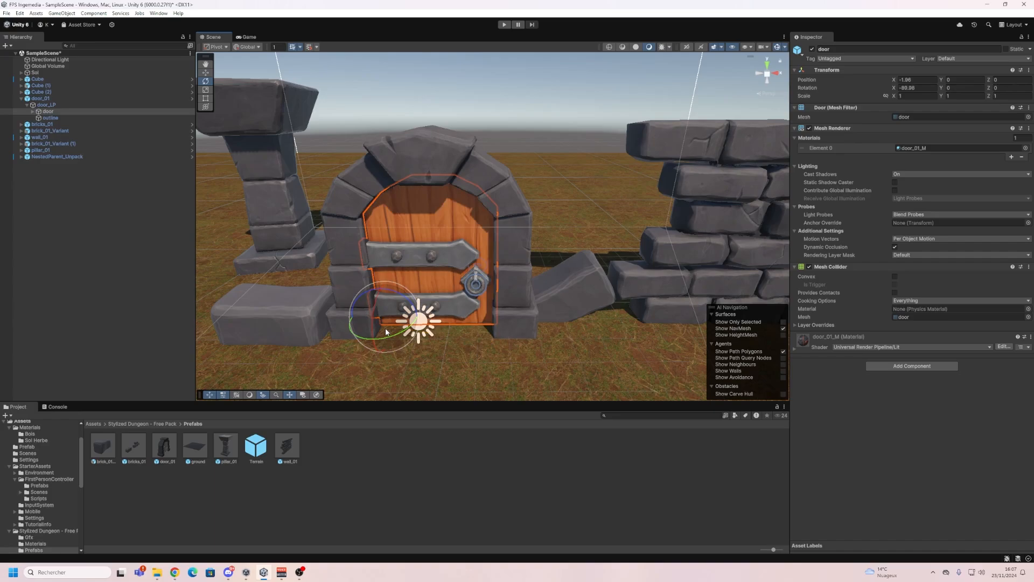
Examine how the door, its two handles and the outline are nested under door_LP.
left_click(28, 105)
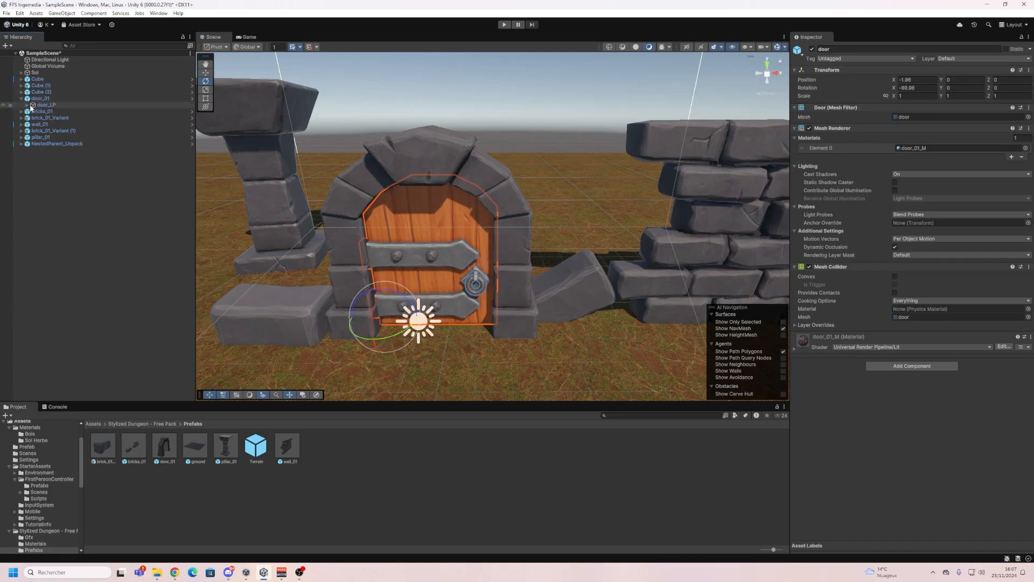
left_click(28, 104)
left_click(33, 111)
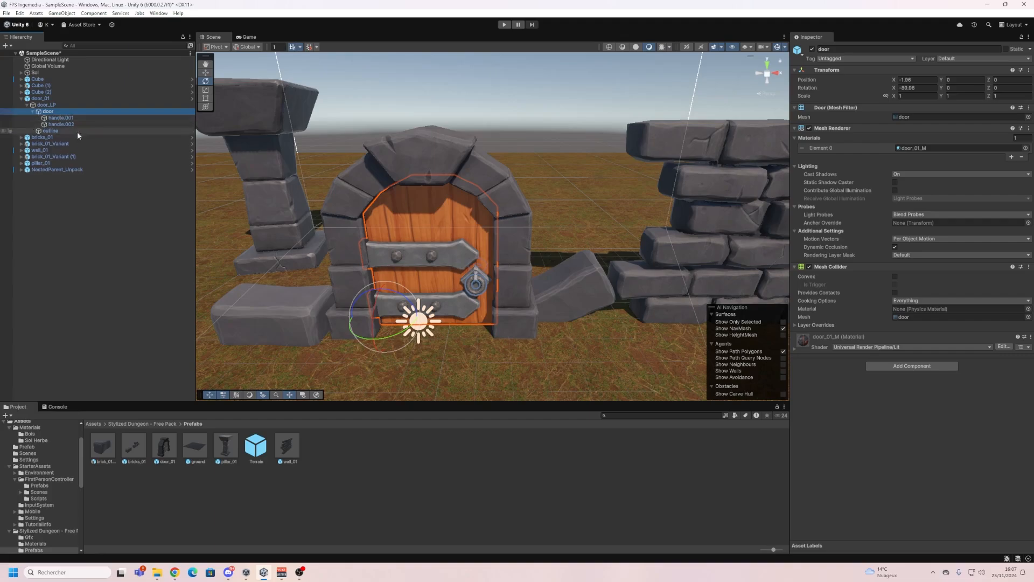
left_click(38, 105)
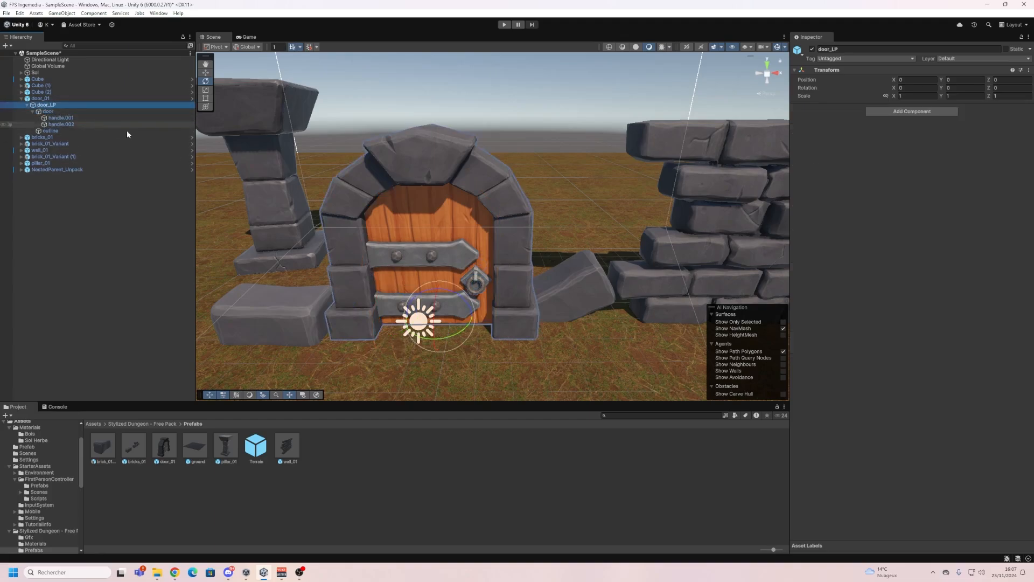
Add an Animator component to the door_01 root object.
left_click(41, 99)
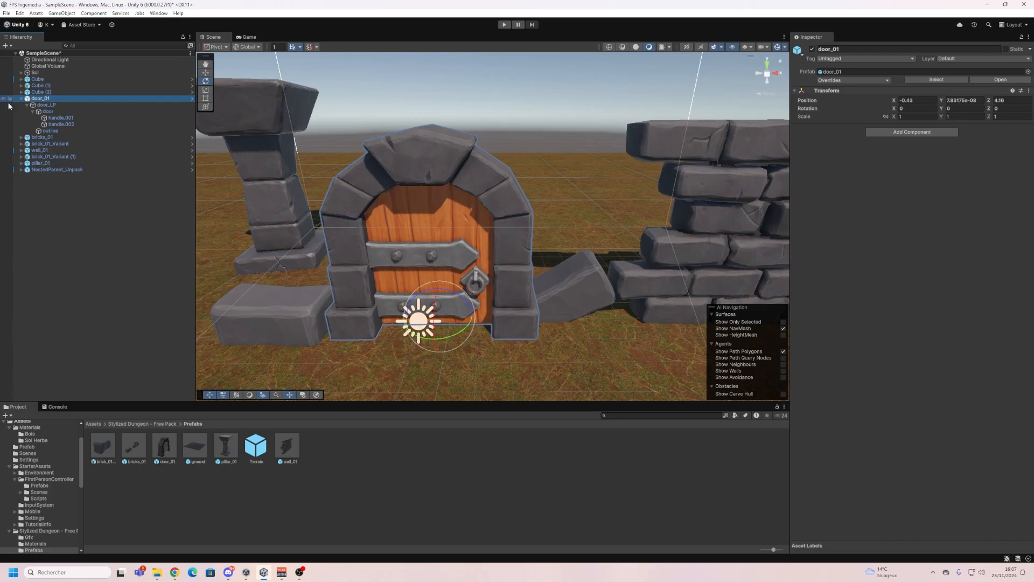
left_click(888, 134)
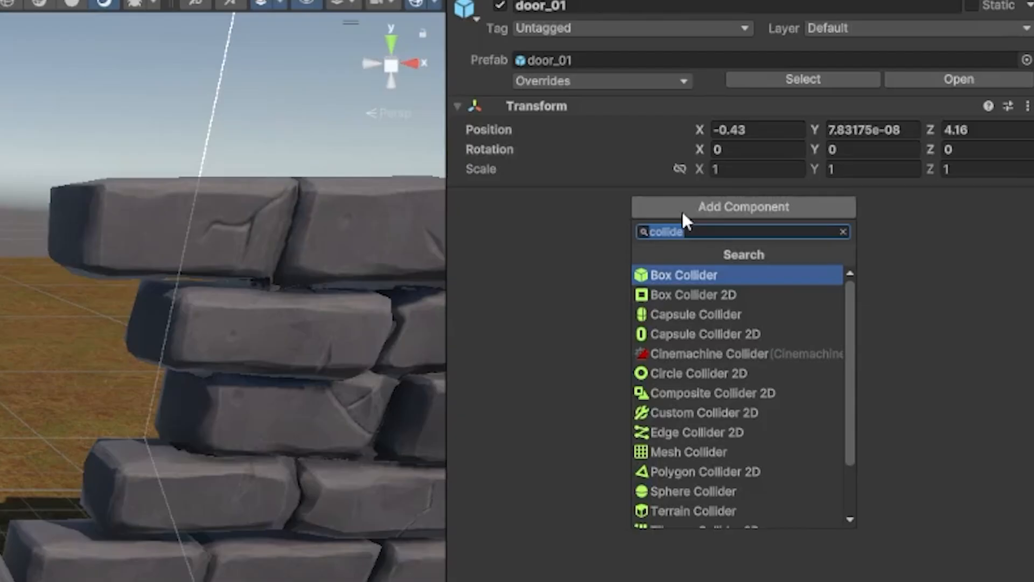
type("anim")
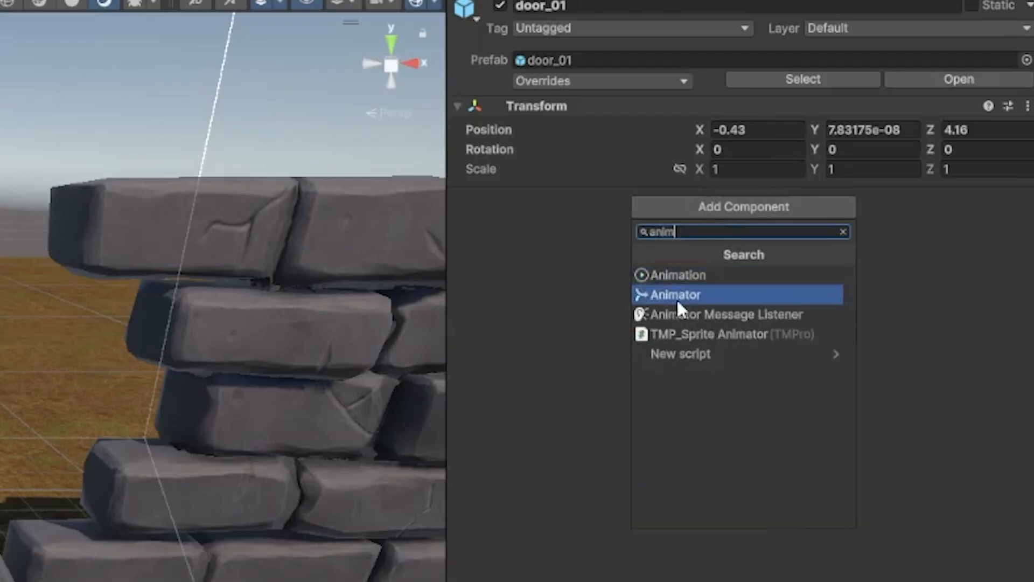
left_click(677, 296)
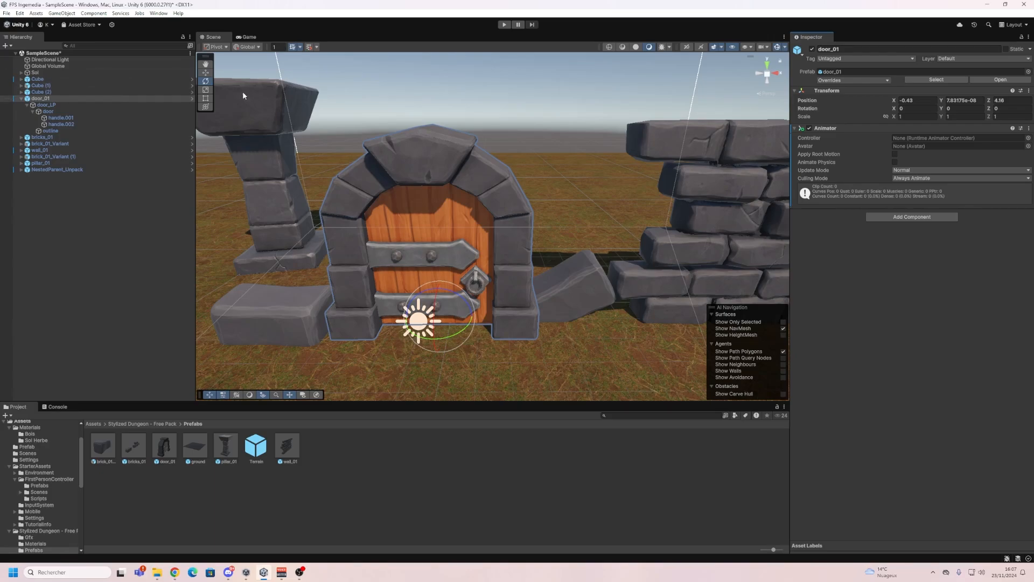
Open the Animation window and dock it between Project and Console.
left_click(158, 12)
mouse_move(204, 176)
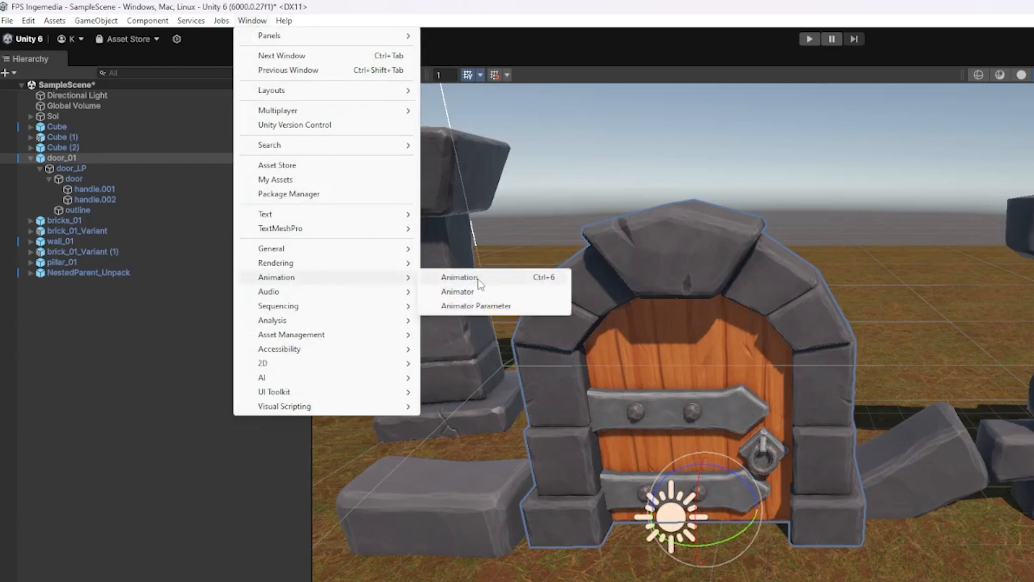
left_click(477, 277)
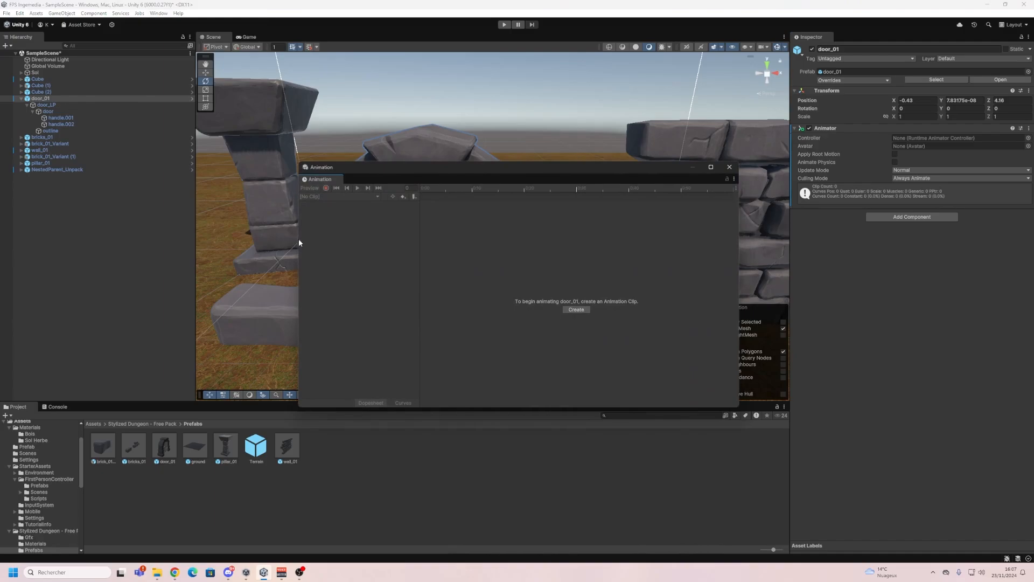
left_click_drag(299, 242, 231, 243)
left_click_drag(244, 178, 84, 425)
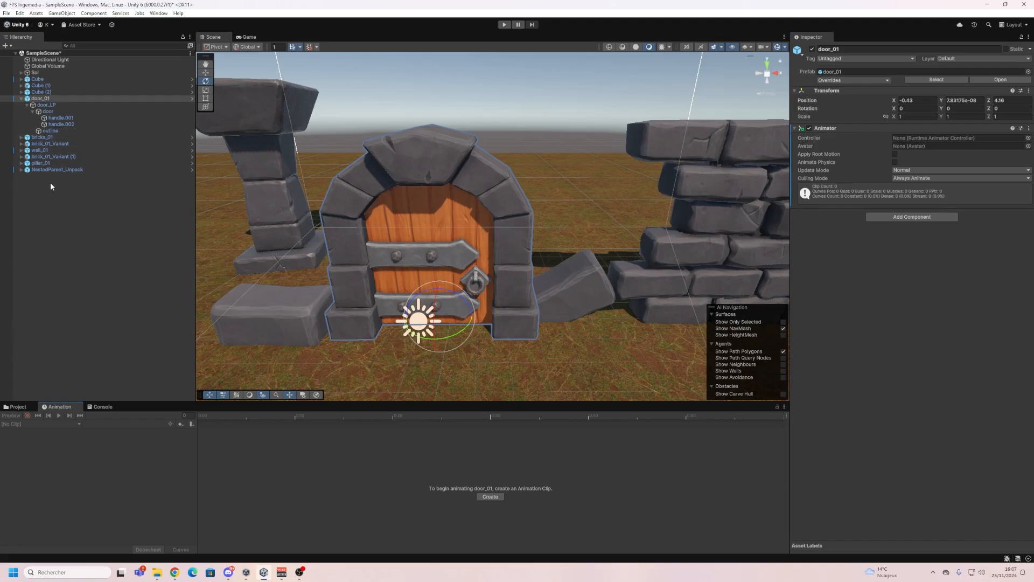
Start a new animation clip for door_01 and create an Animations folder in Assets for saving it.
left_click(34, 100)
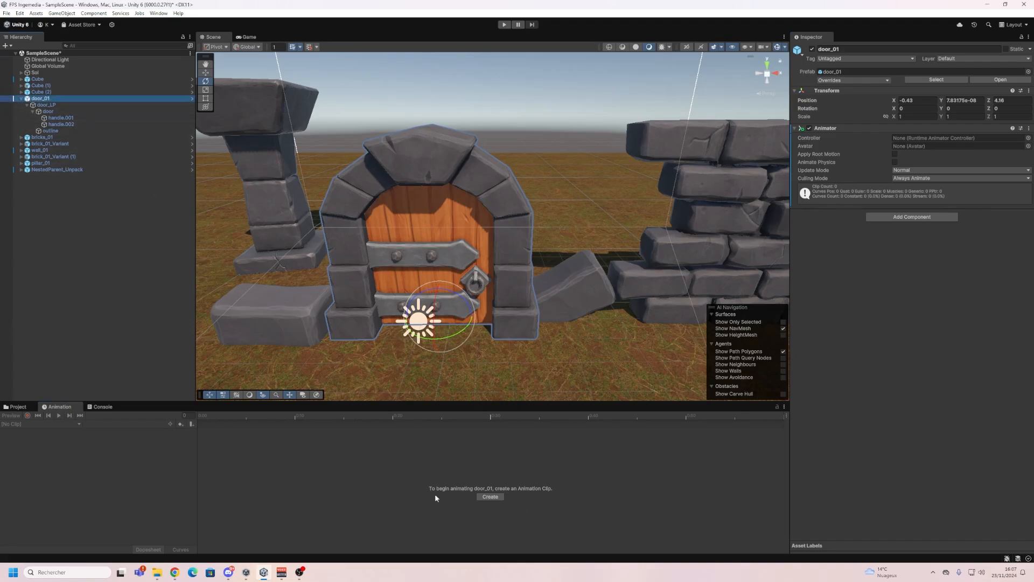
left_click(483, 497)
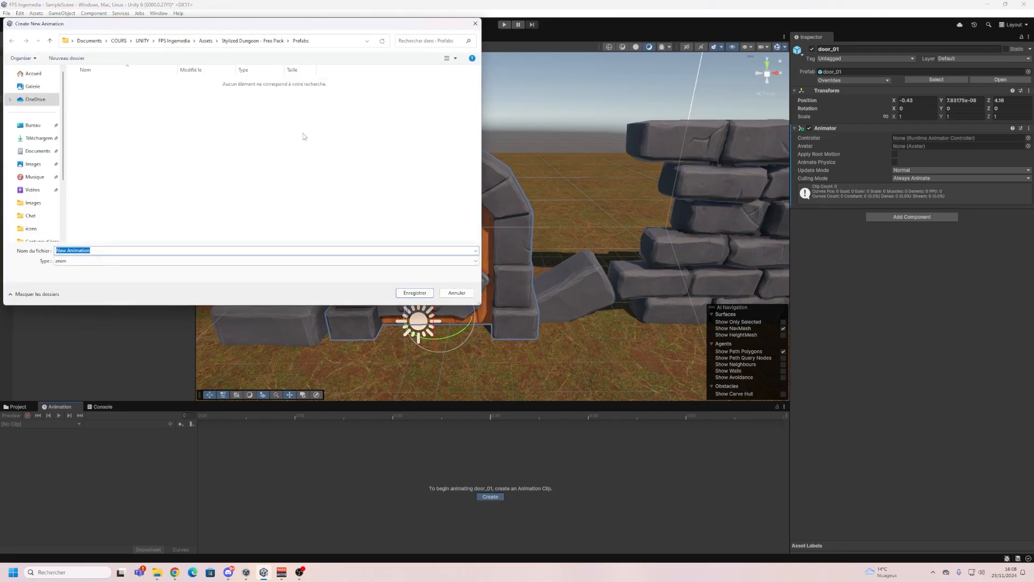
left_click(206, 40)
right_click(128, 196)
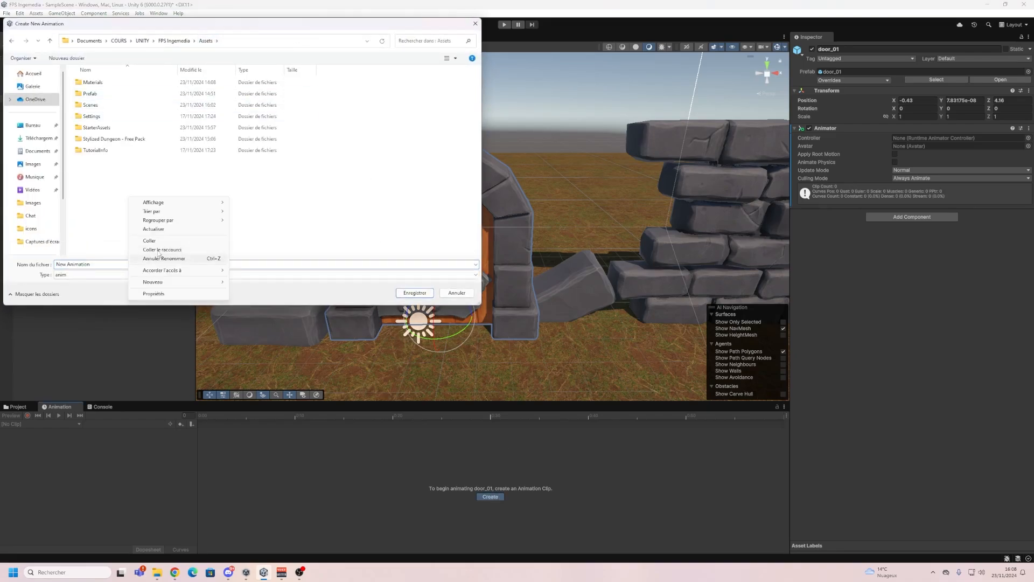
mouse_move(206, 284)
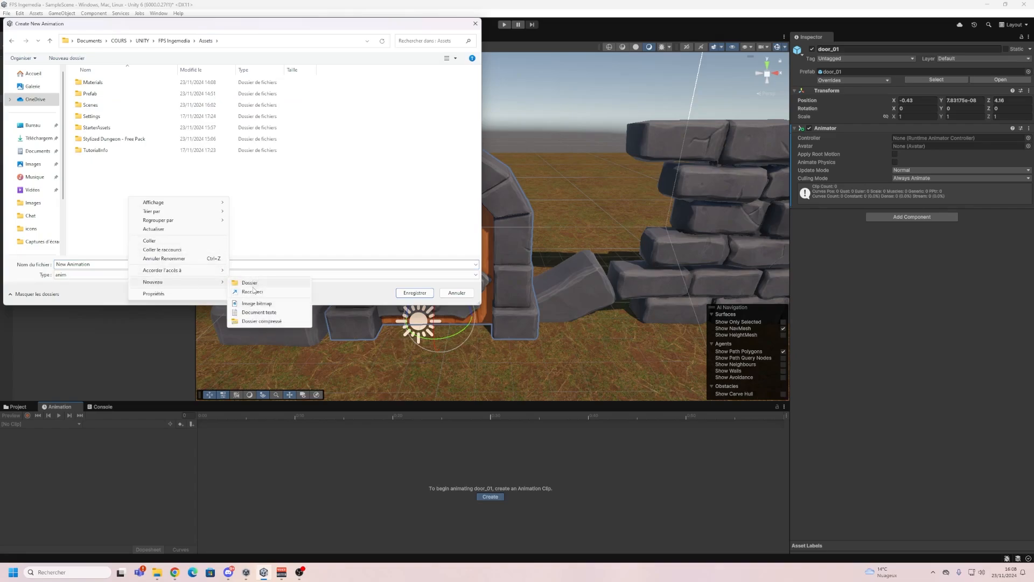
left_click(249, 282)
type("Animations")
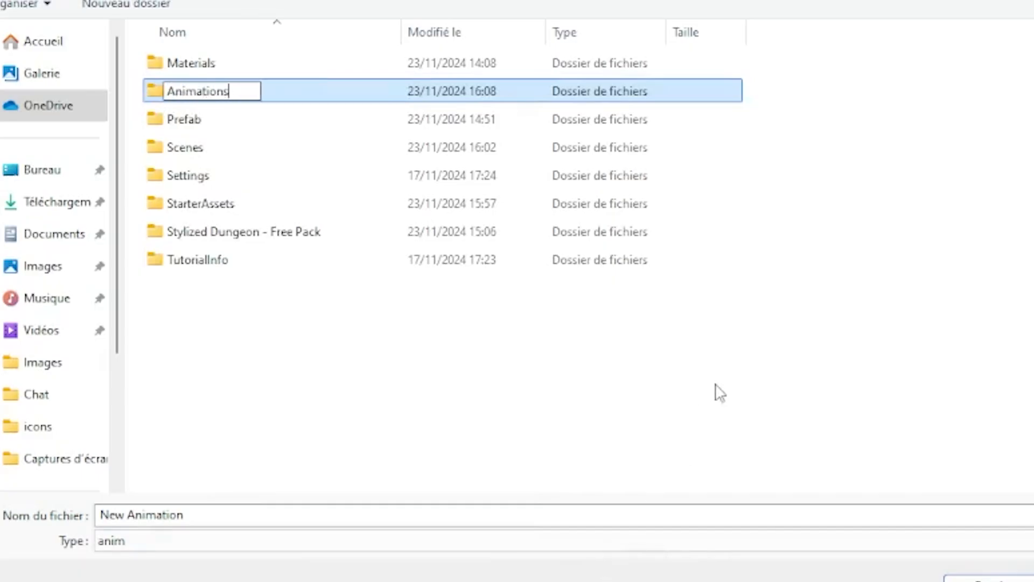
key("Return")
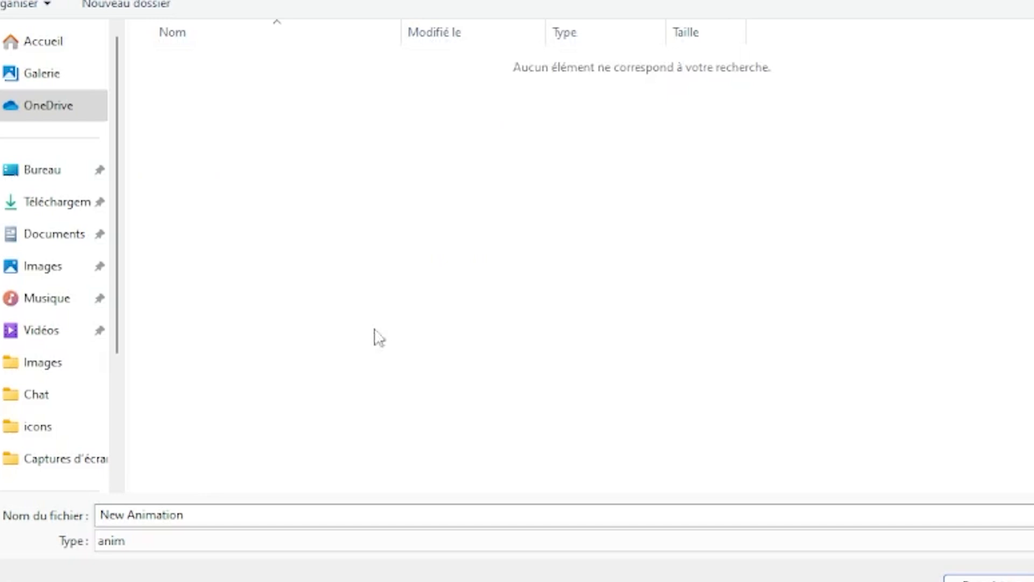
Create a subfolder named Porte inside Animations and open it.
right_click(369, 295)
mouse_move(505, 533)
left_click(668, 533)
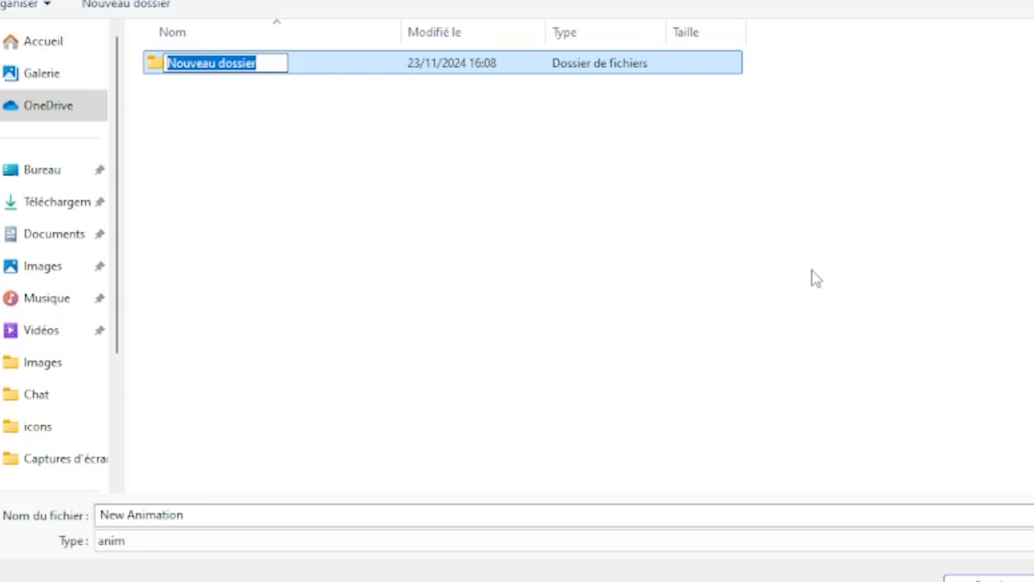
type("Porte")
key("Return")
key("Return")
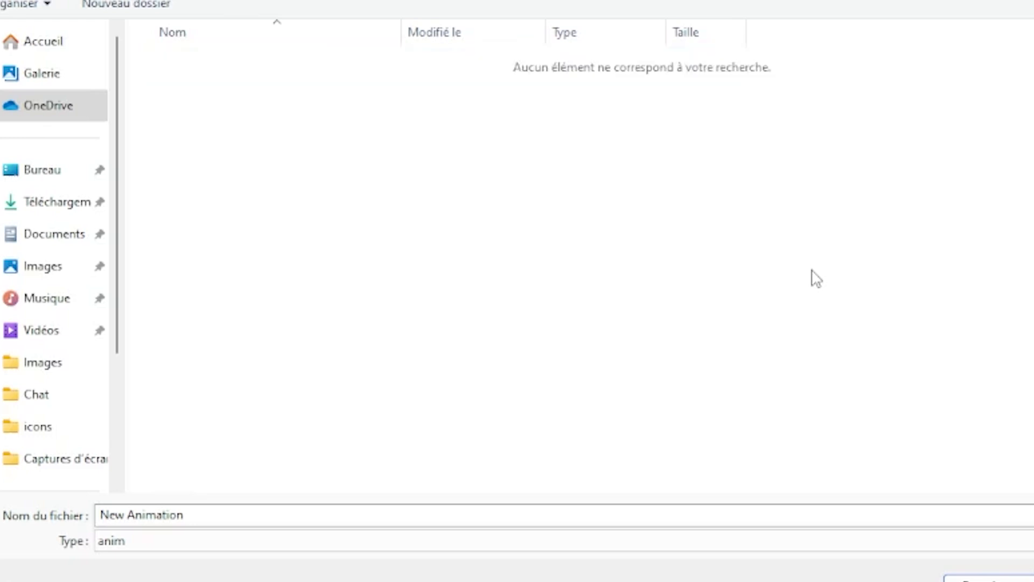
Save the new animation clip as Ouverture_Porte in the Porte folder.
left_click(227, 513)
type("Ouverture")
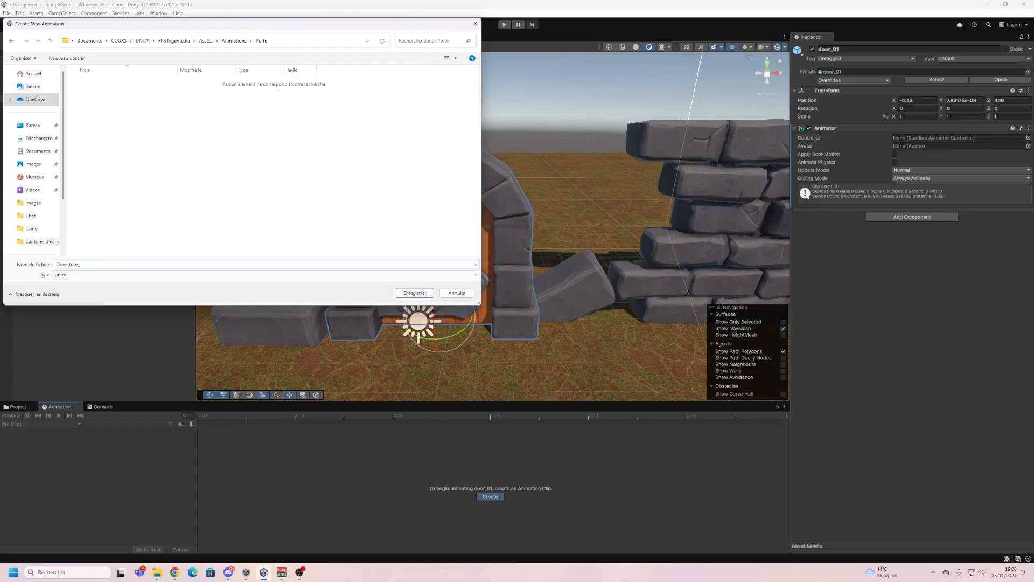
type("_Porte")
key("Return")
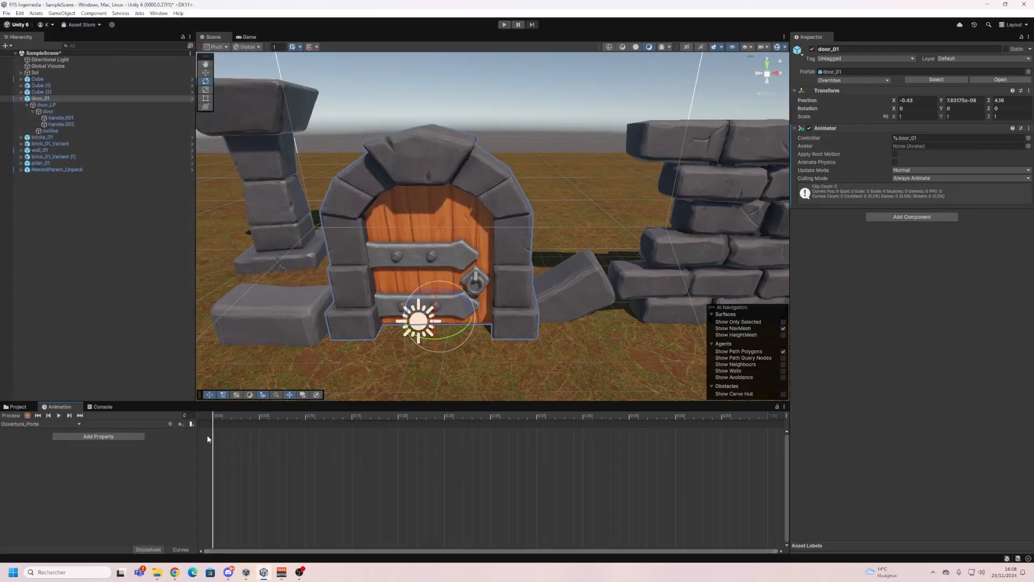
Enable keyframe recording and key the door object at frame 35, swung open to a Z rotation of about 102 degrees.
left_click_drag(222, 420, 389, 474)
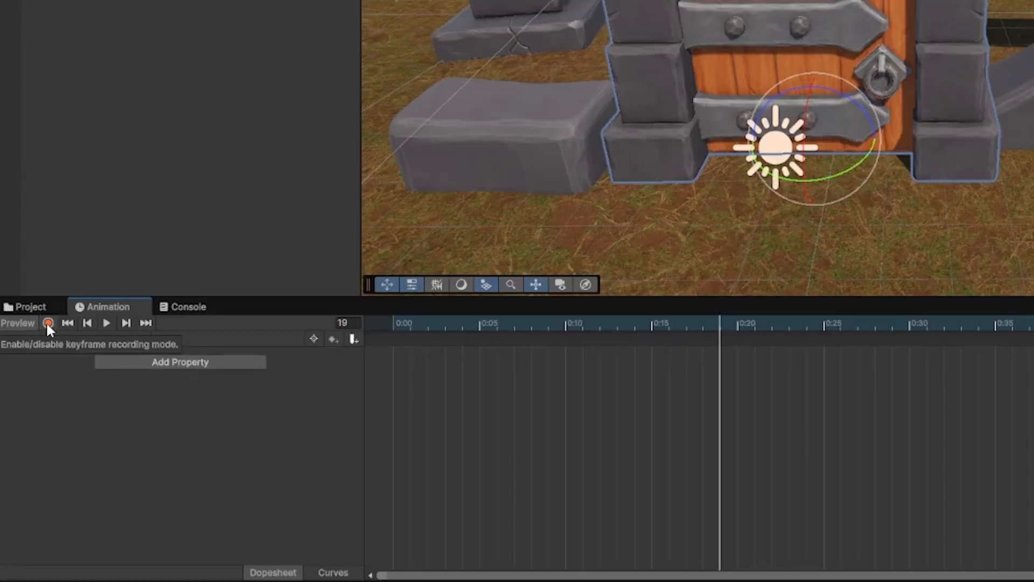
left_click(28, 415)
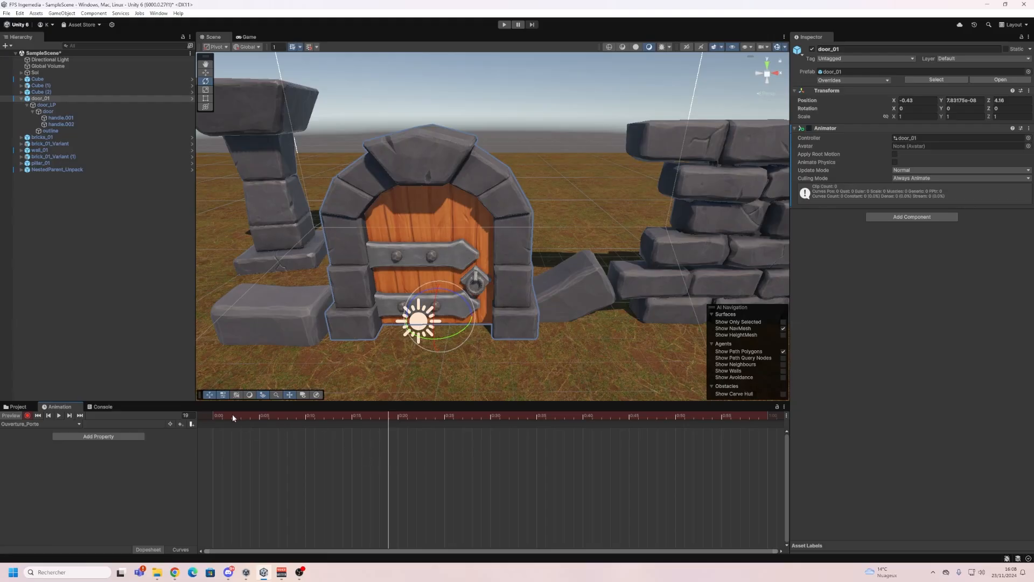
left_click_drag(215, 416, 537, 424)
scroll(355, 483, "down", 1)
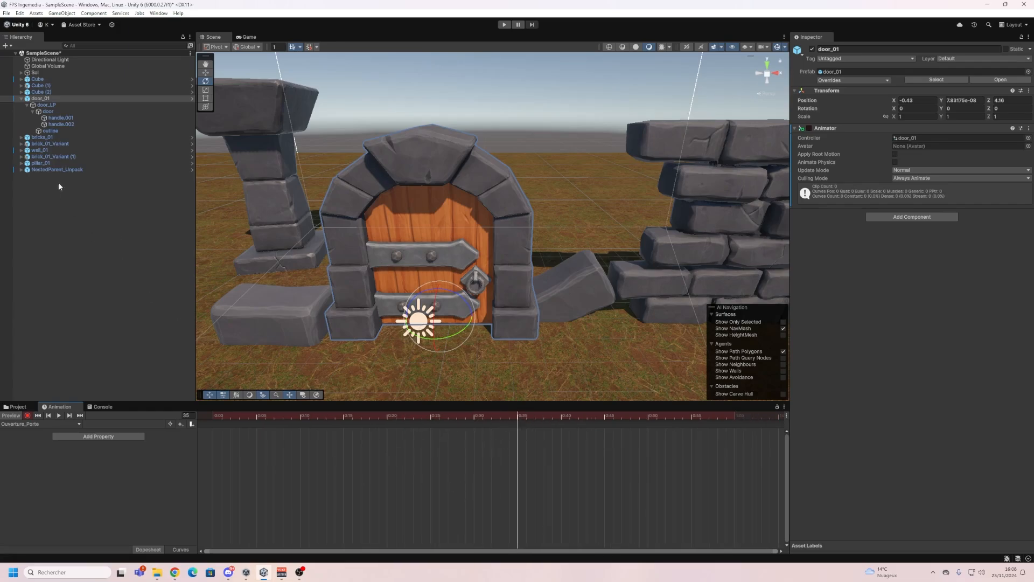
left_click(49, 112)
left_click_drag(373, 342, 254, 366)
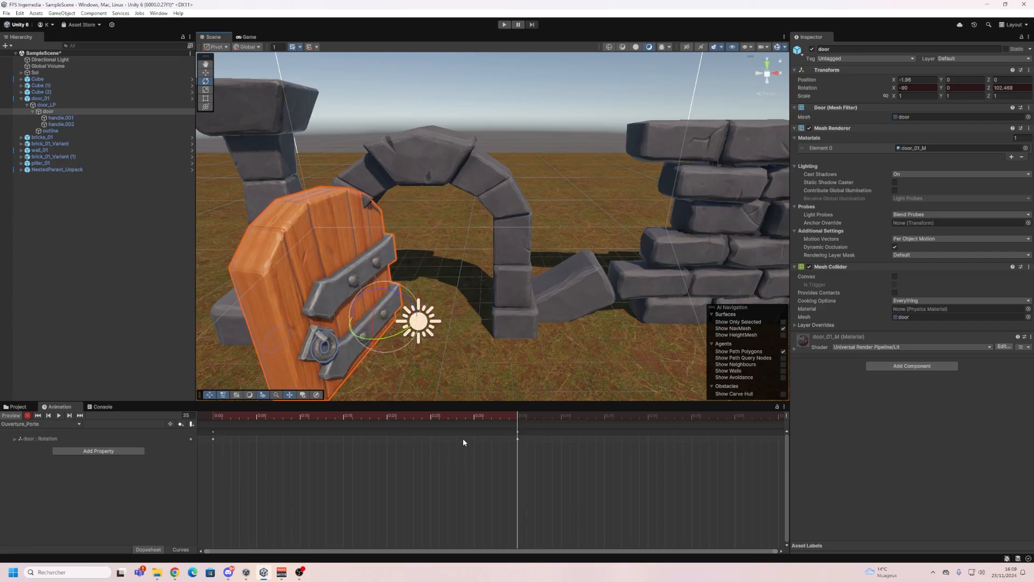
left_click(517, 431)
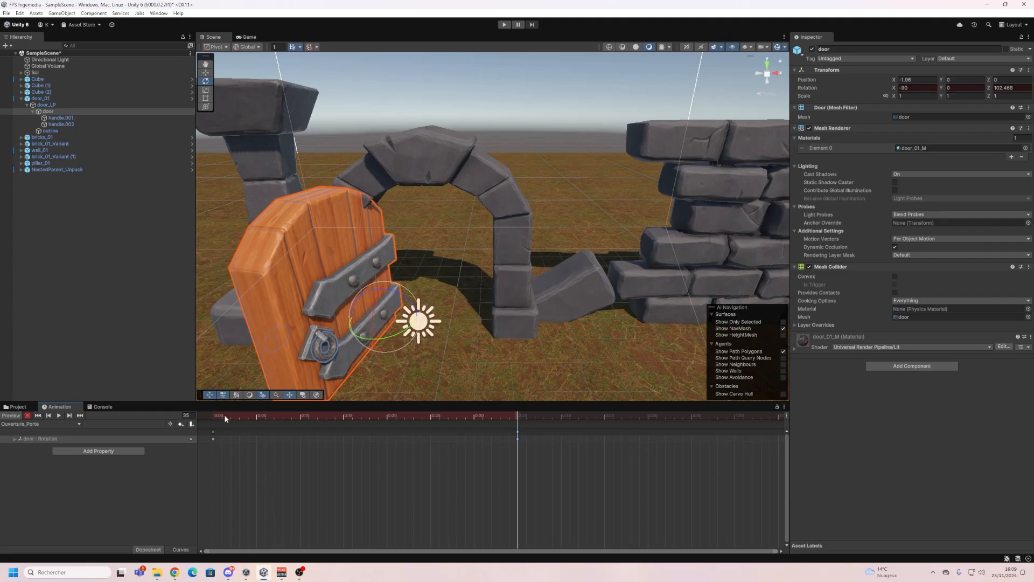
Play the Ouverture_Porte animation from the start, stop it, and view the opened door from another angle.
left_click_drag(225, 415, 199, 423)
left_click(59, 415)
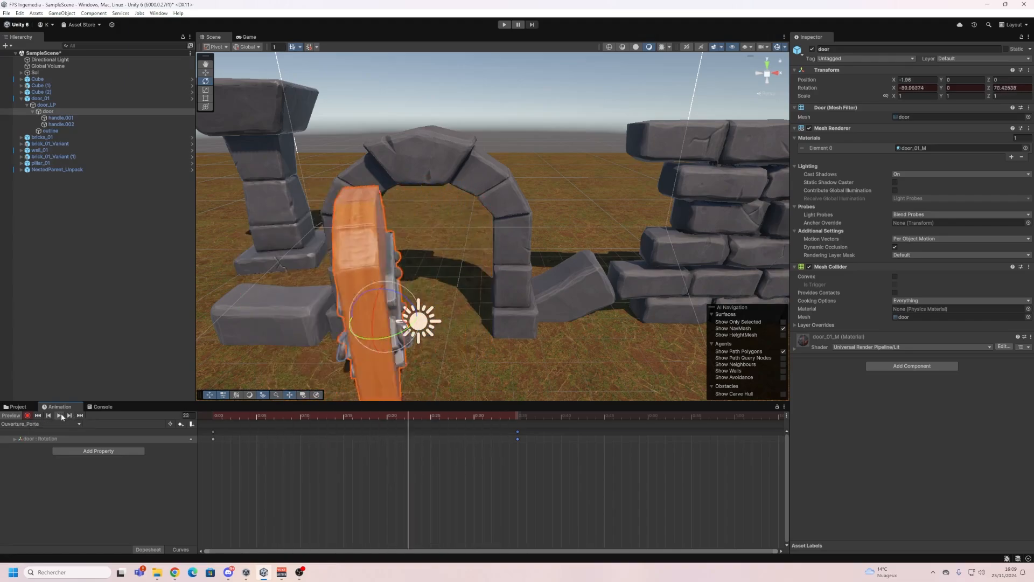
left_click(59, 416)
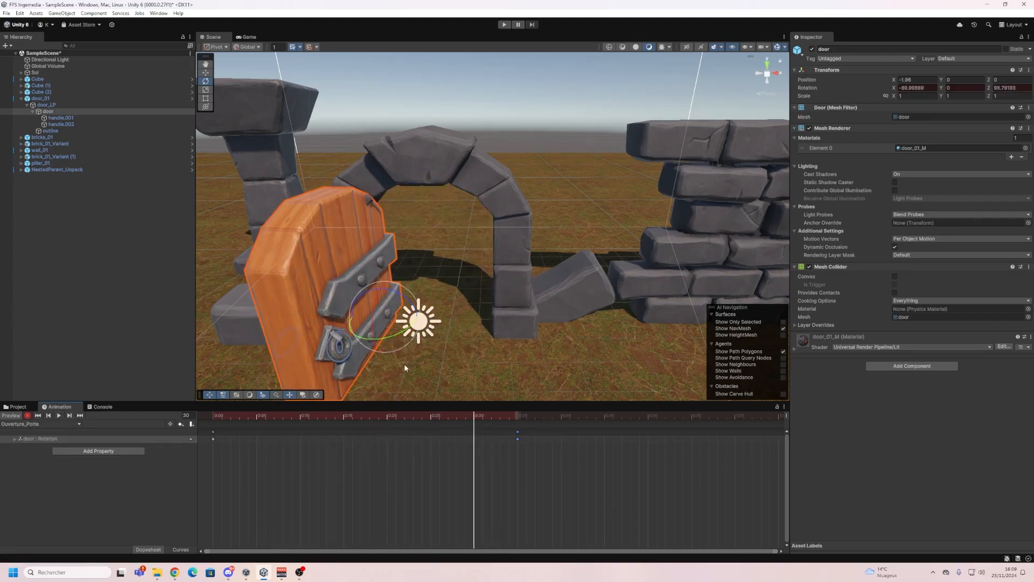
right_click_drag(404, 366, 414, 363)
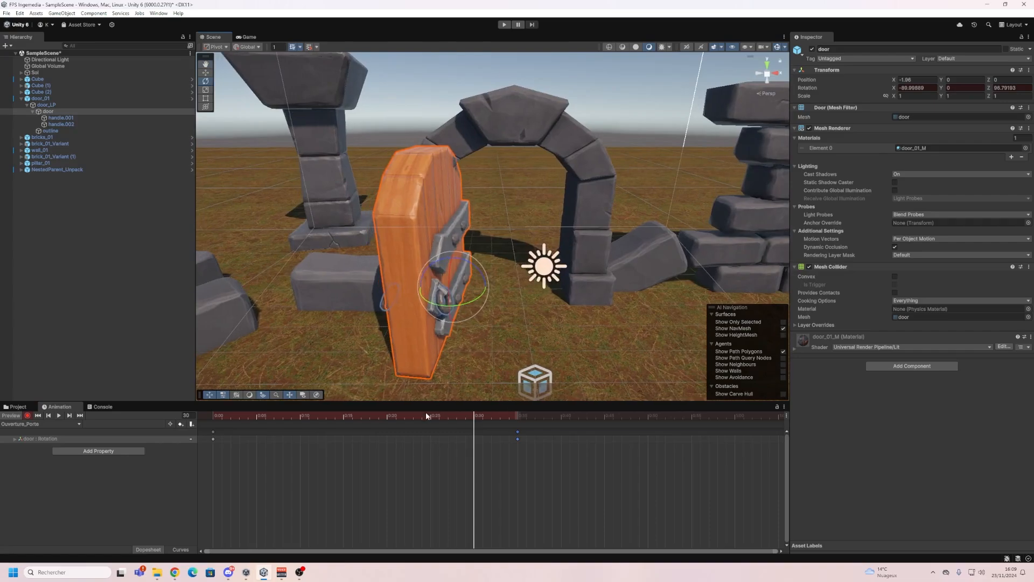
Record intermediate door rotation keyframes at frame 15 and, with a Z rotation of about 83 degrees, at frame 16.
left_click_drag(426, 414, 347, 443)
left_click_drag(470, 292, 413, 332)
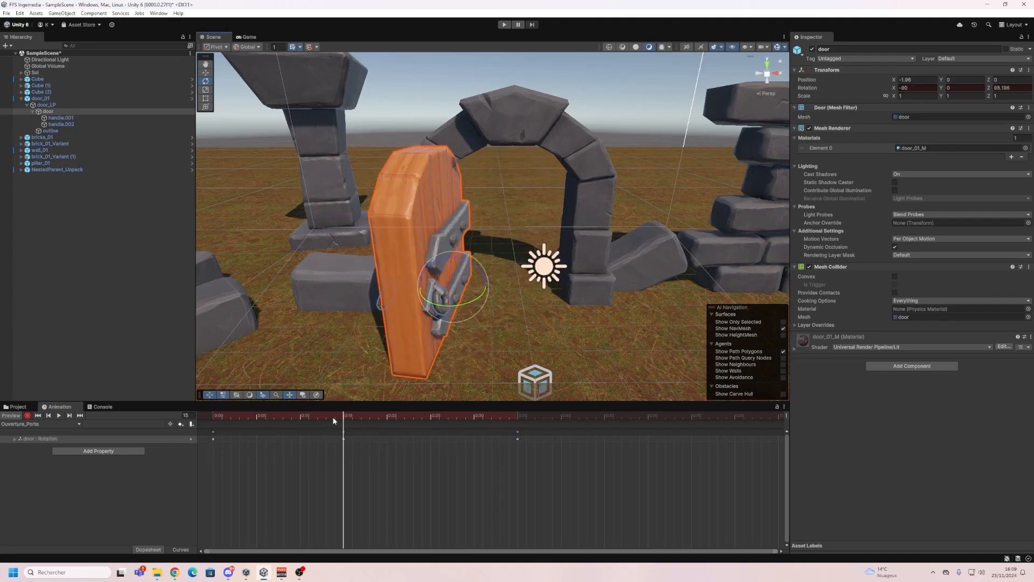
left_click(353, 418)
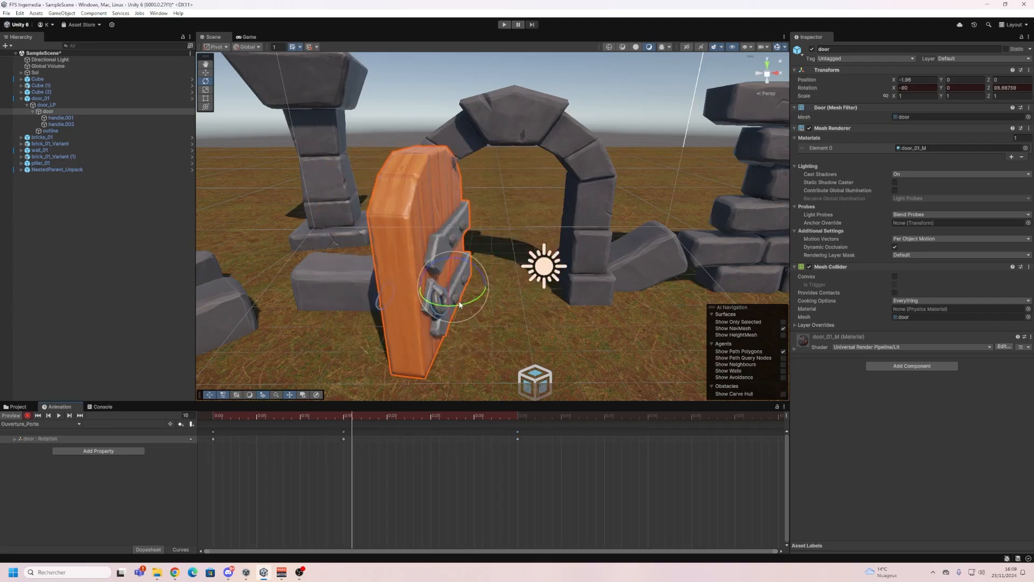
left_click_drag(462, 306, 480, 305)
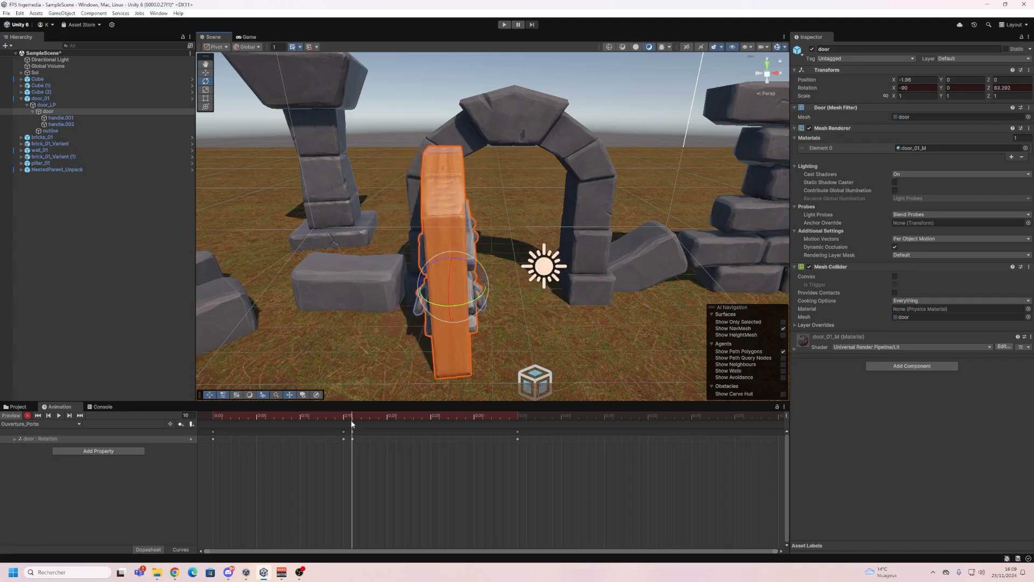
Key the door opened wider at frame 27, move the frame 16 key to about frame 21, and delete the frame 35 key.
left_click_drag(353, 415, 448, 415)
left_click(352, 431)
left_click_drag(478, 315, 473, 318)
left_click(519, 438)
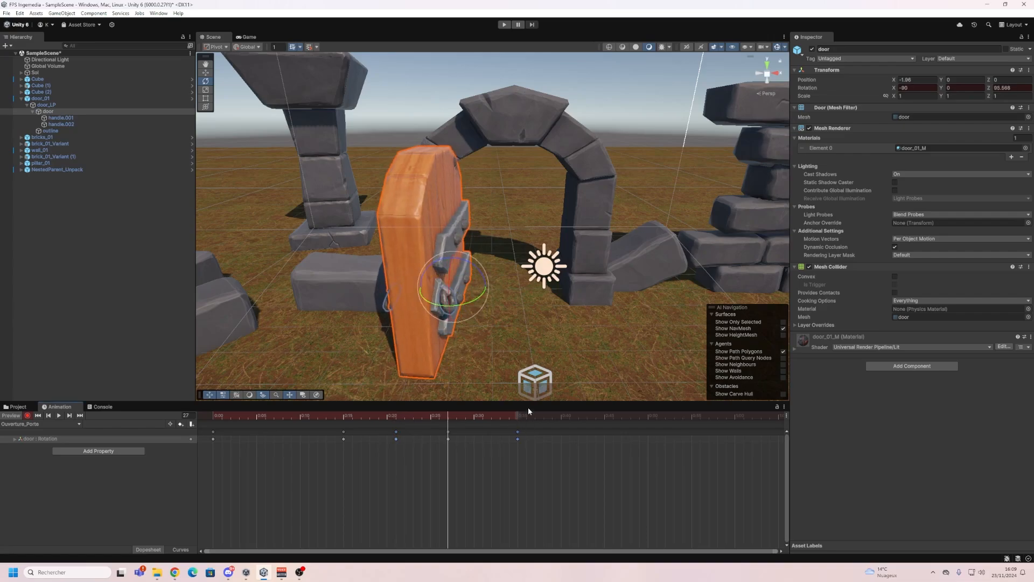
key("Delete")
Play the shortened door animation from the start and stop it.
left_click_drag(448, 416, 173, 445)
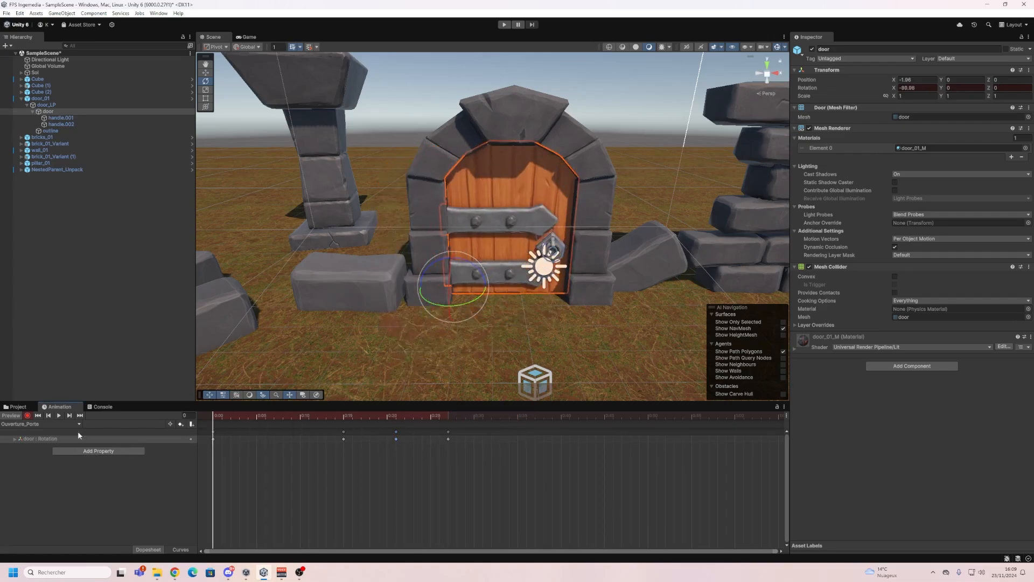
left_click(59, 416)
left_click(59, 416)
Select all the door rotation keyframes and stretch them in time so the last one falls at about frame 50.
scroll(431, 505, "down", 12)
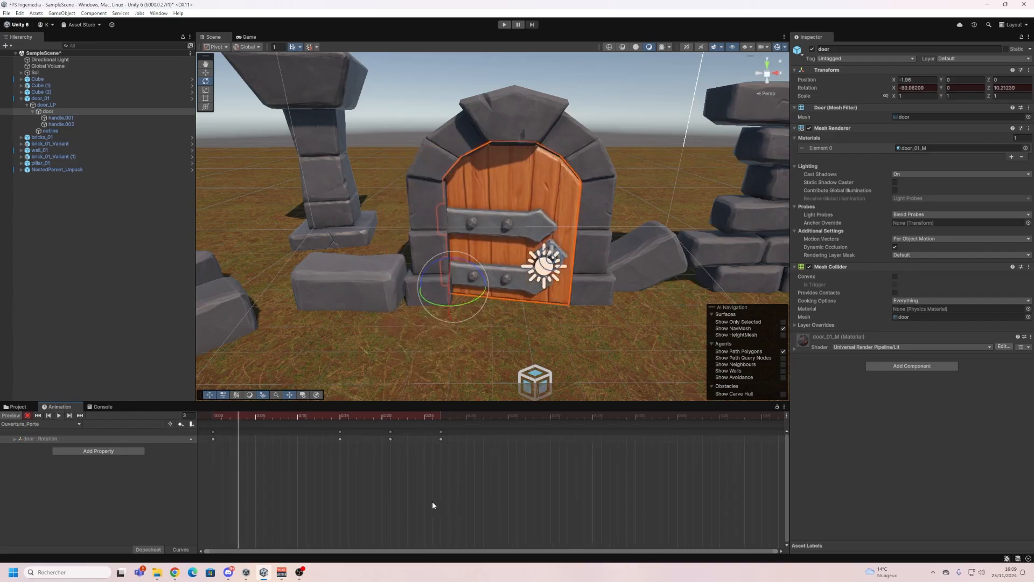
scroll(428, 476, "down", 10)
left_click_drag(377, 510, 198, 430)
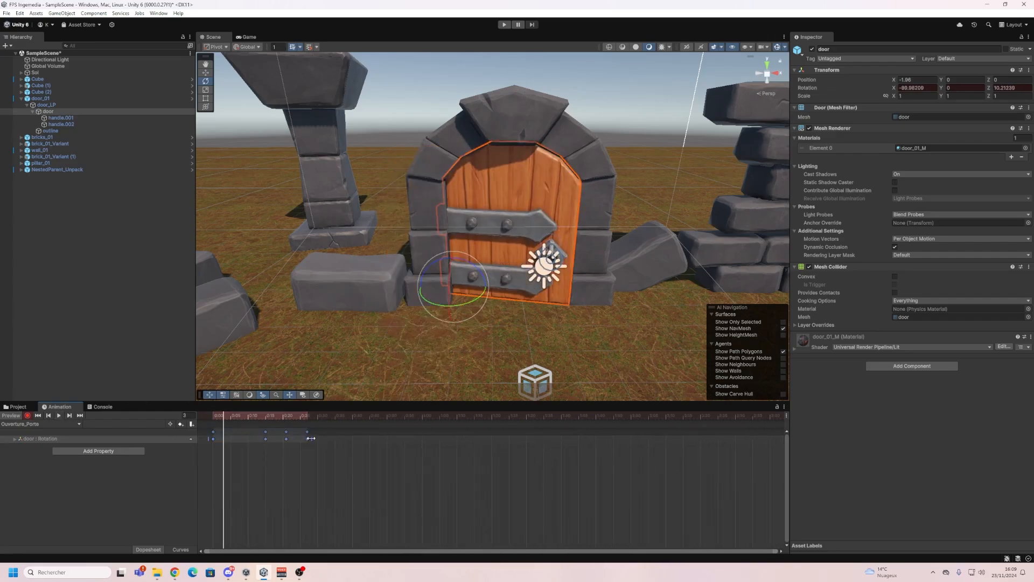
left_click_drag(313, 439, 388, 433)
left_click(376, 469)
left_click(349, 456)
left_click(383, 453)
Preview the slowed animation from the start, move its last keyframe to about frame 65, and replay it.
left_click_drag(232, 416, 82, 434)
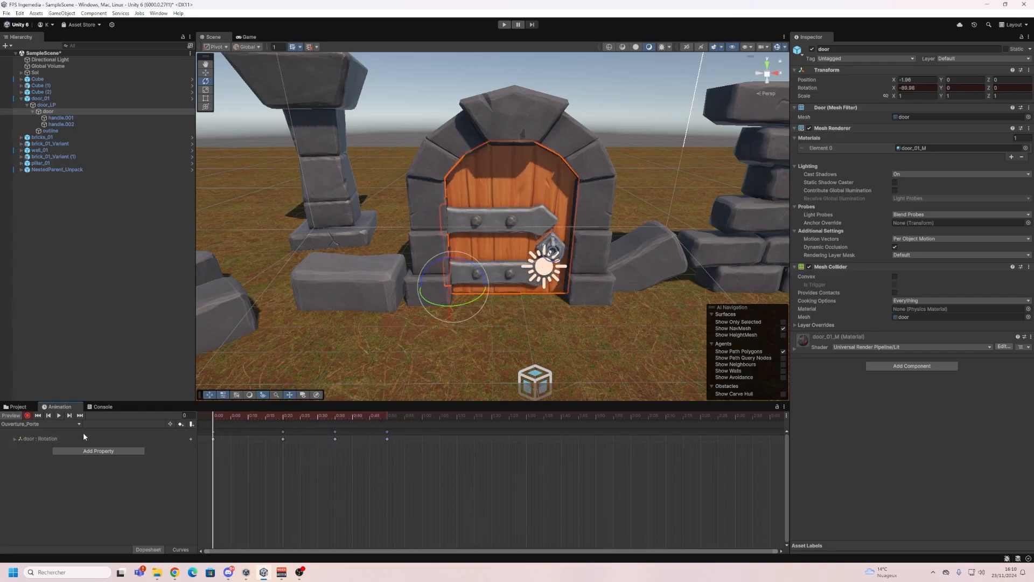
left_click(59, 415)
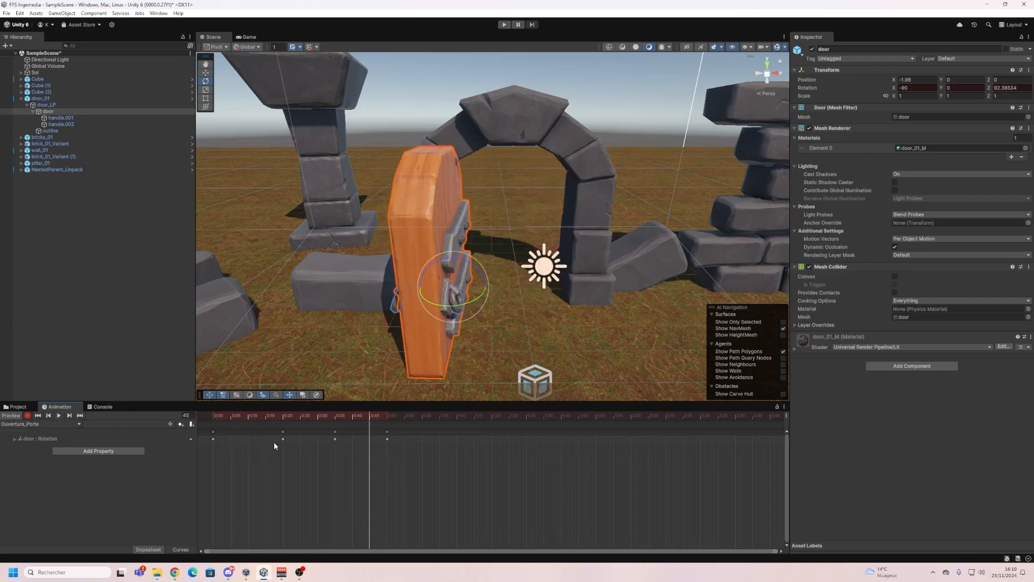
left_click_drag(389, 431, 440, 436)
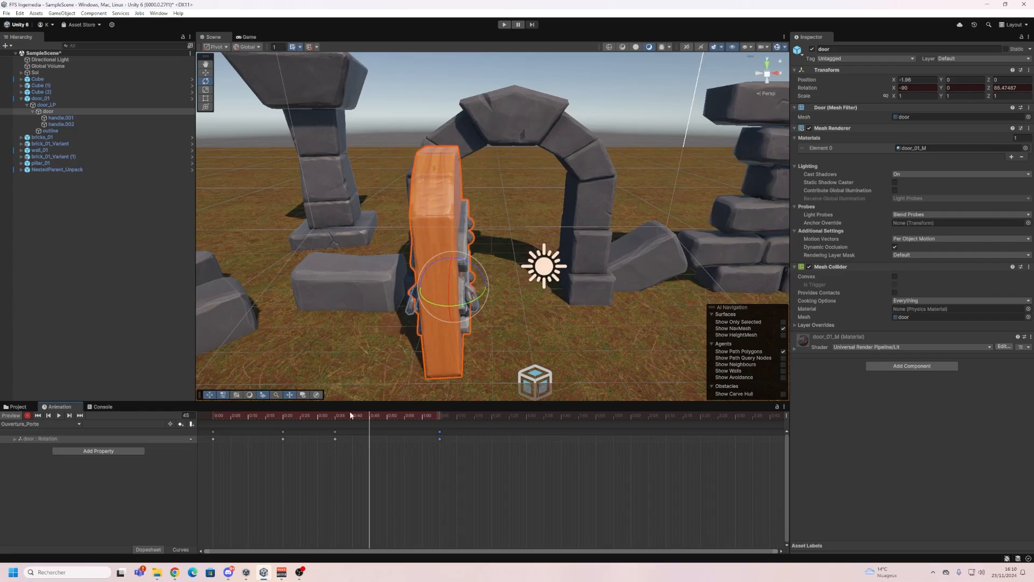
left_click(59, 415)
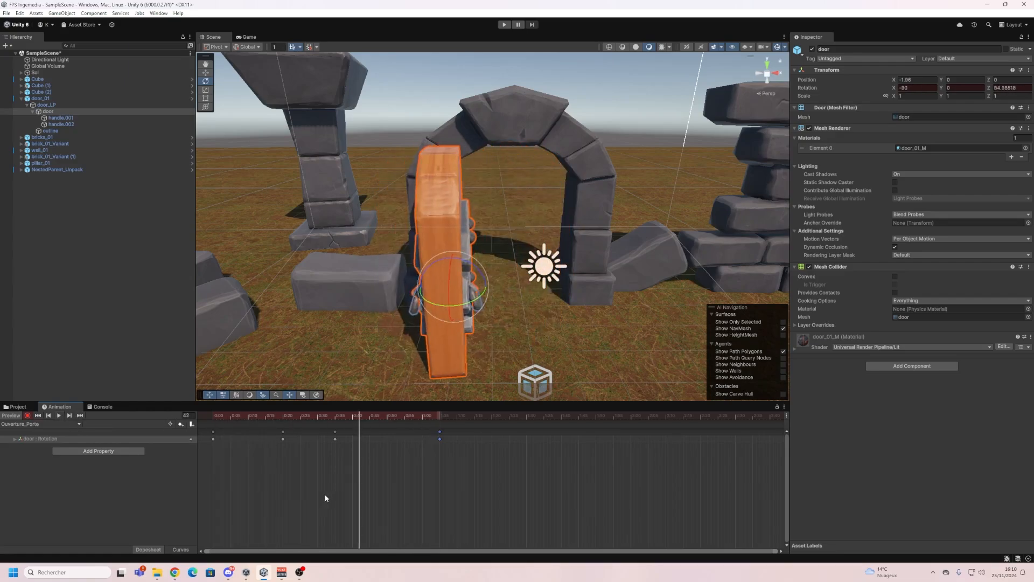
Save the scene and test the door animation in Play mode, walking toward and away from the door before stopping.
key("ctrl+s")
left_click(505, 25)
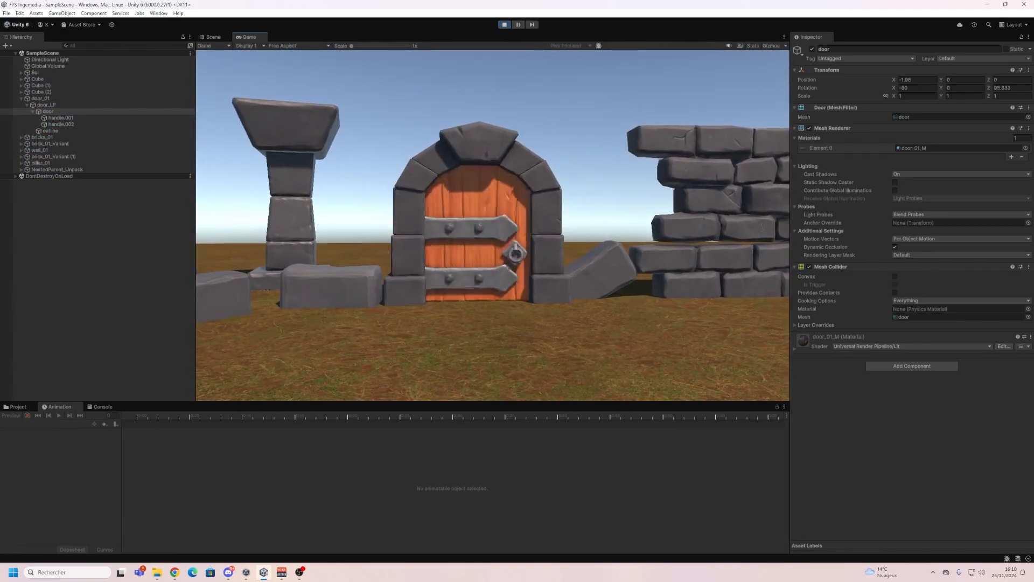
key("w")
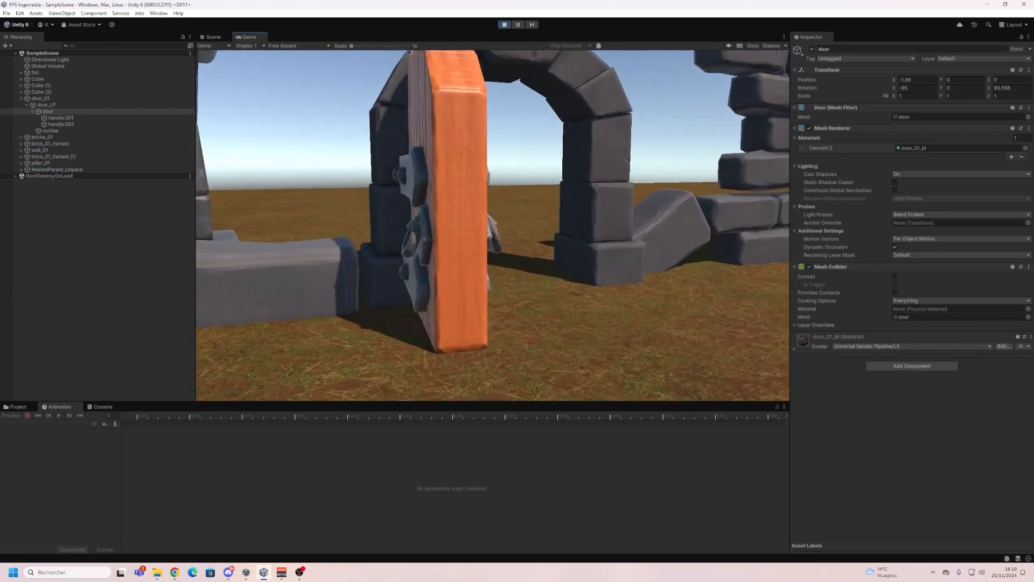
key("s")
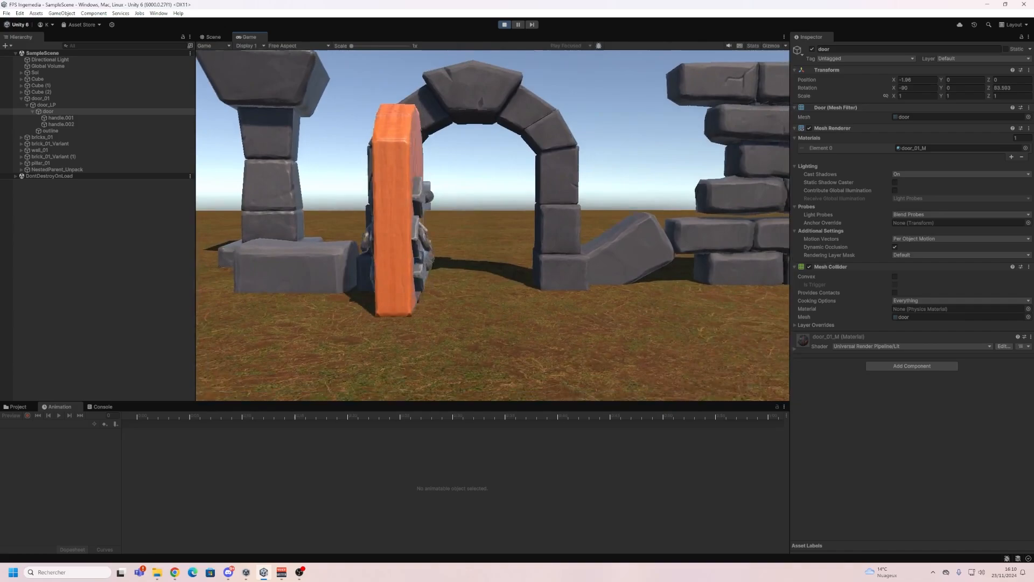
key("w")
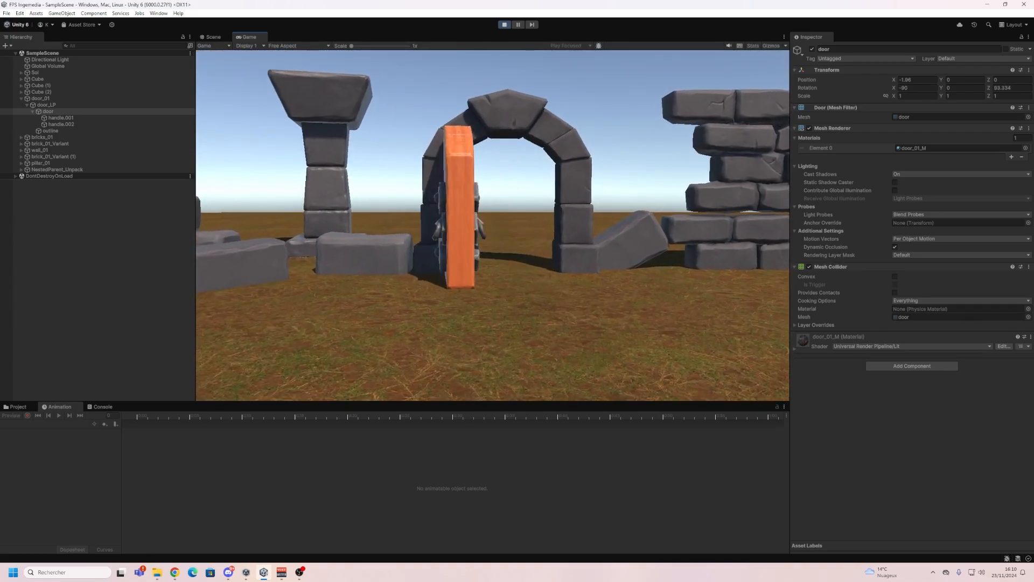
key("s")
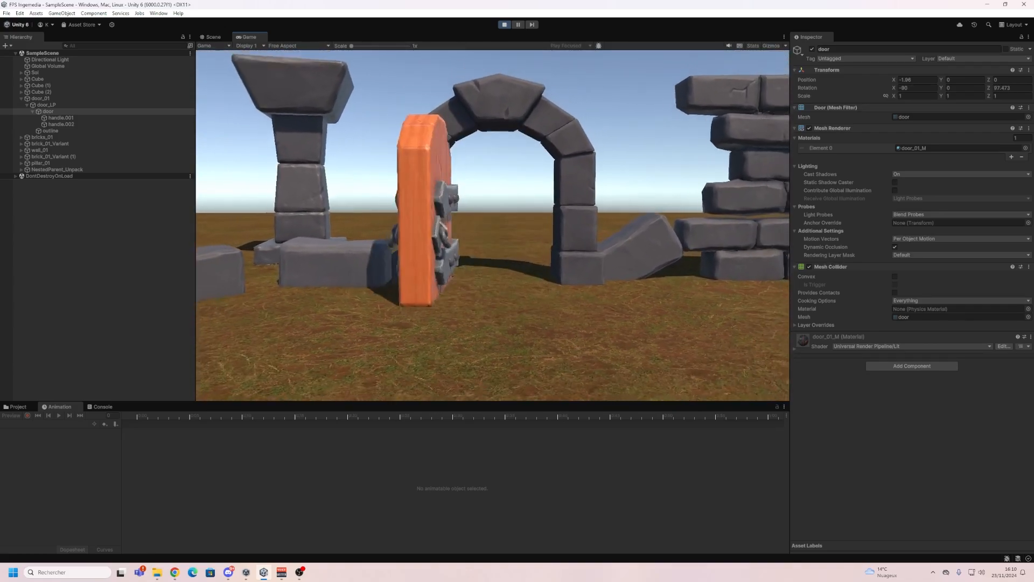
key("Escape")
left_click(504, 24)
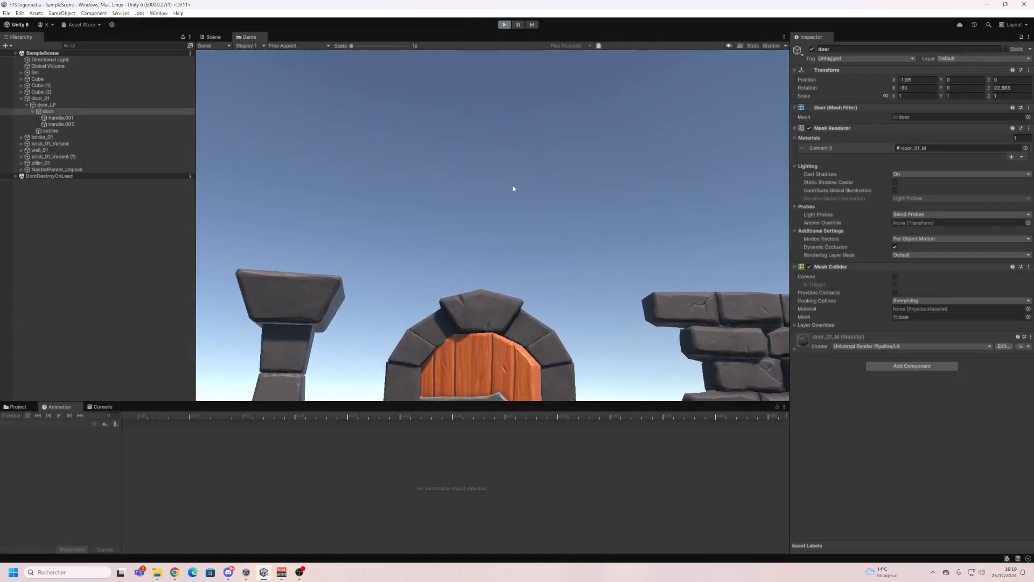
Disable Loop Time on the Ouverture_Porte clip in the Assets/Animations/Porte folder.
left_click(3, 408)
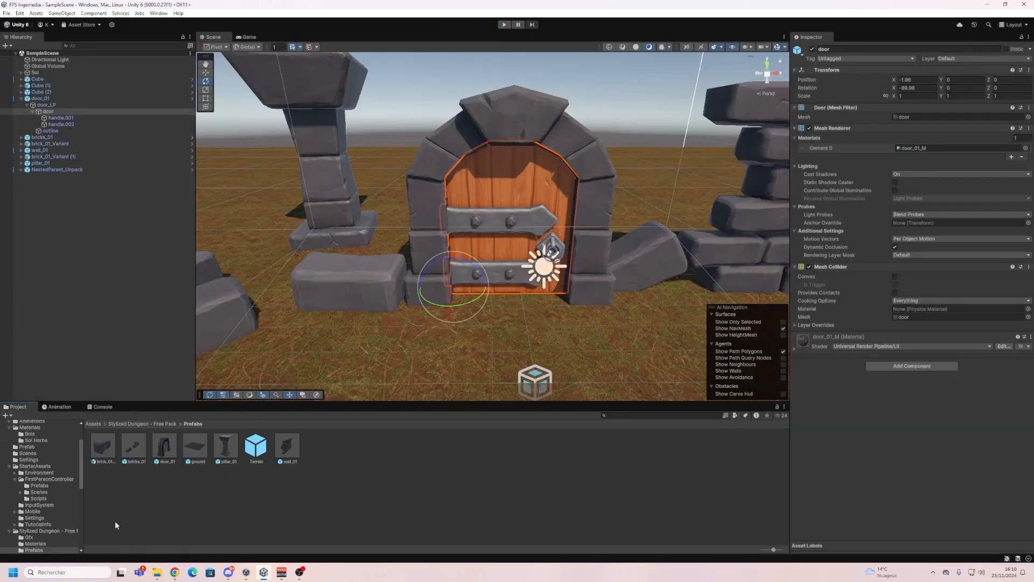
left_click(93, 424)
double_click(98, 449)
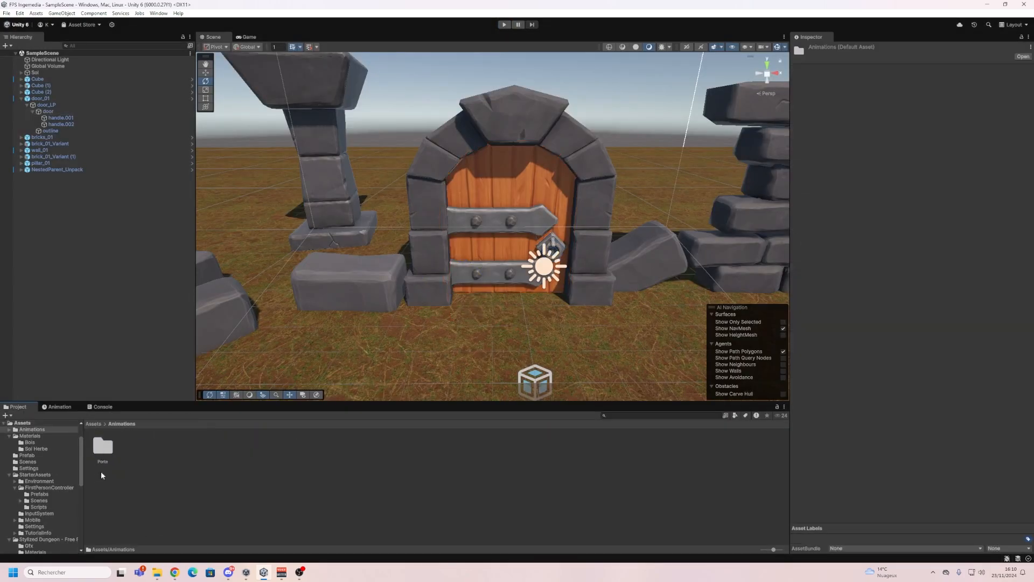
double_click(102, 446)
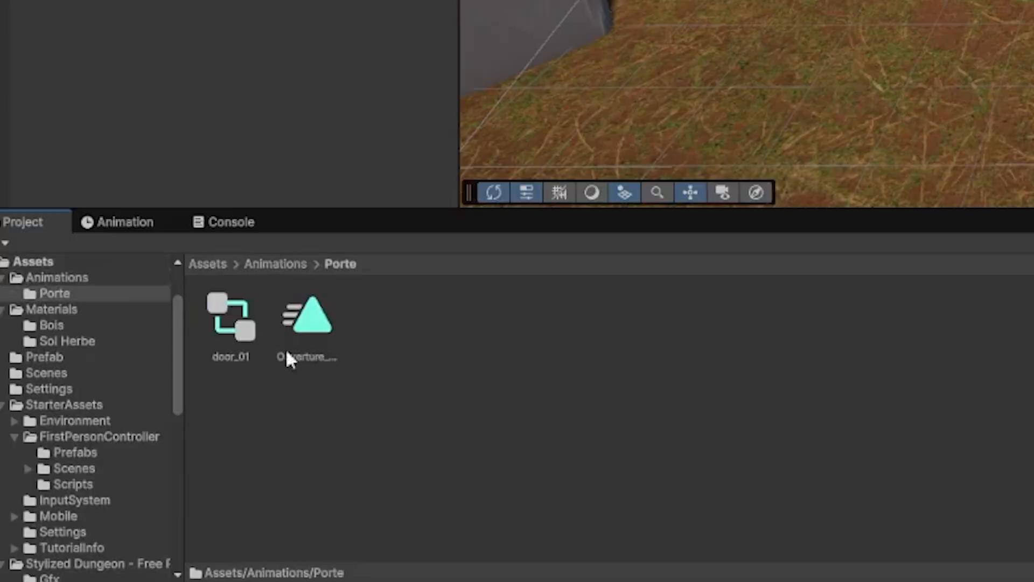
left_click(323, 352)
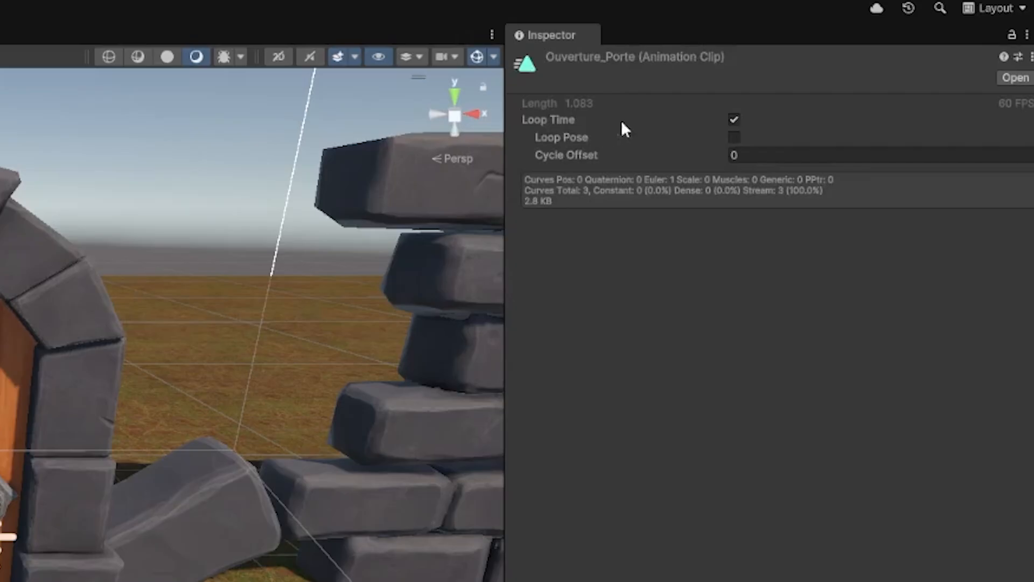
left_click(820, 83)
left_click(812, 75)
left_click(736, 119)
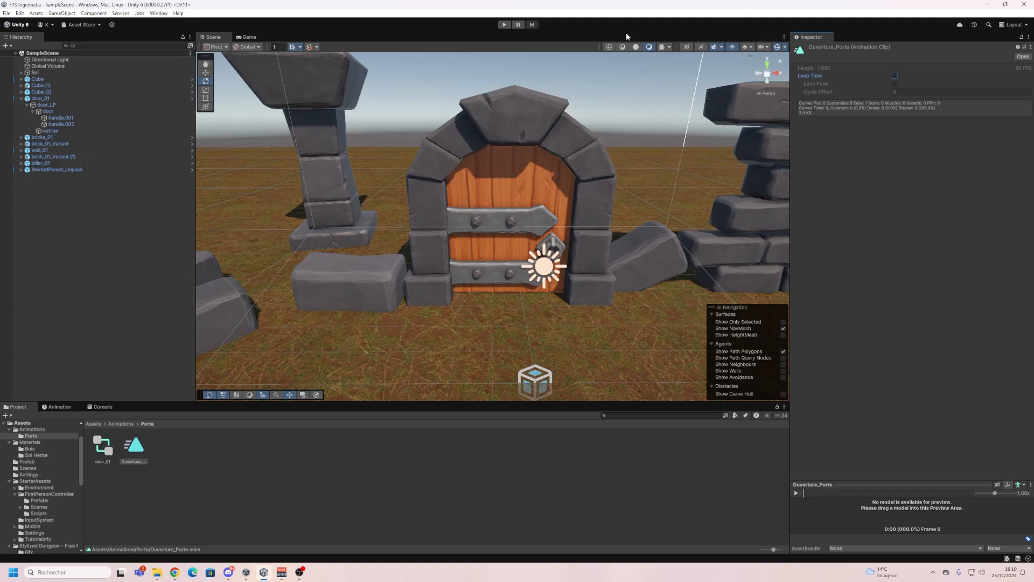
Run the scene in Play mode, walk through the doorway to check the non-looping door animation, and stop.
left_click(504, 24)
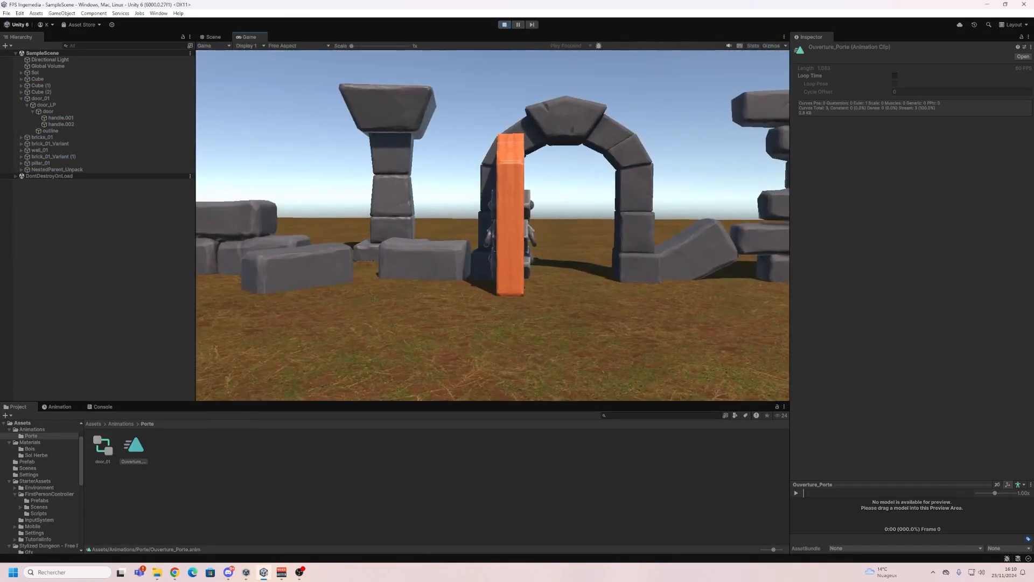
key("d")
key("w")
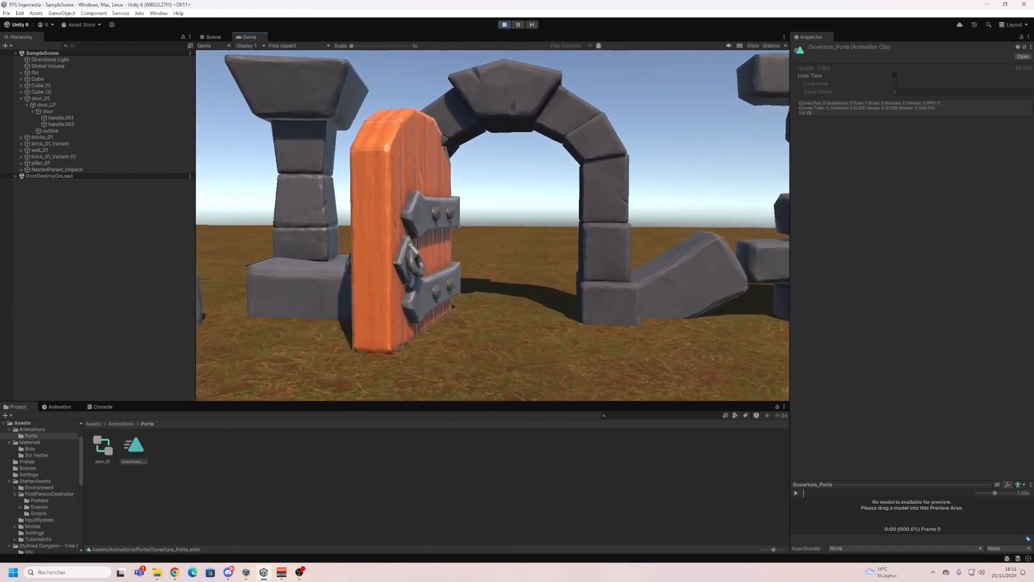
key("w")
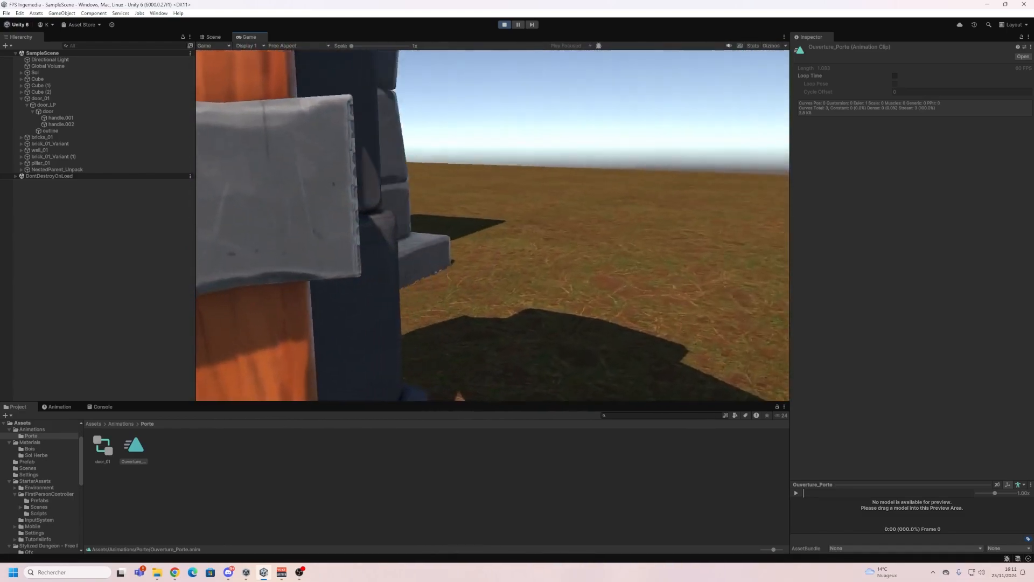
key("s")
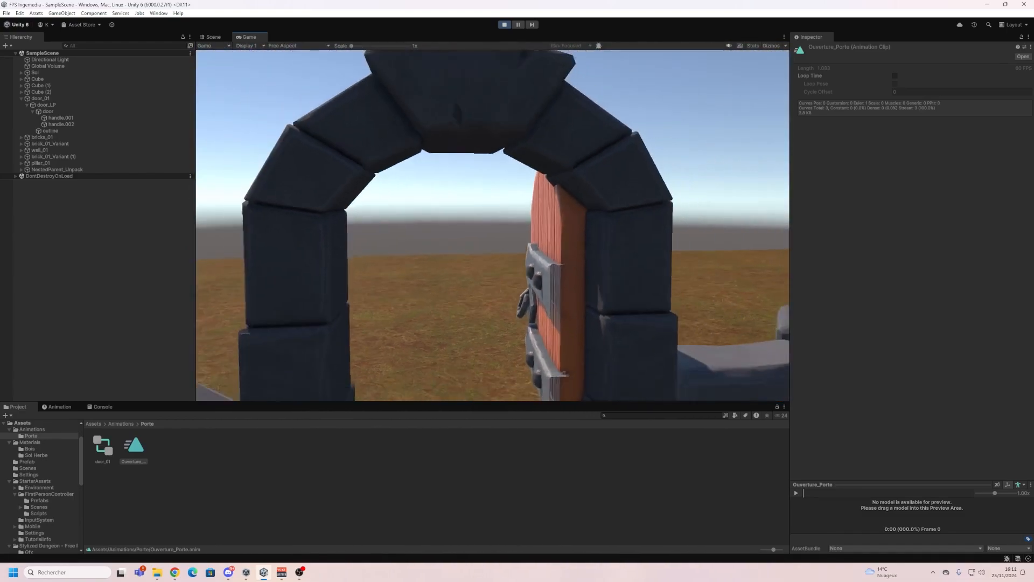
key("s")
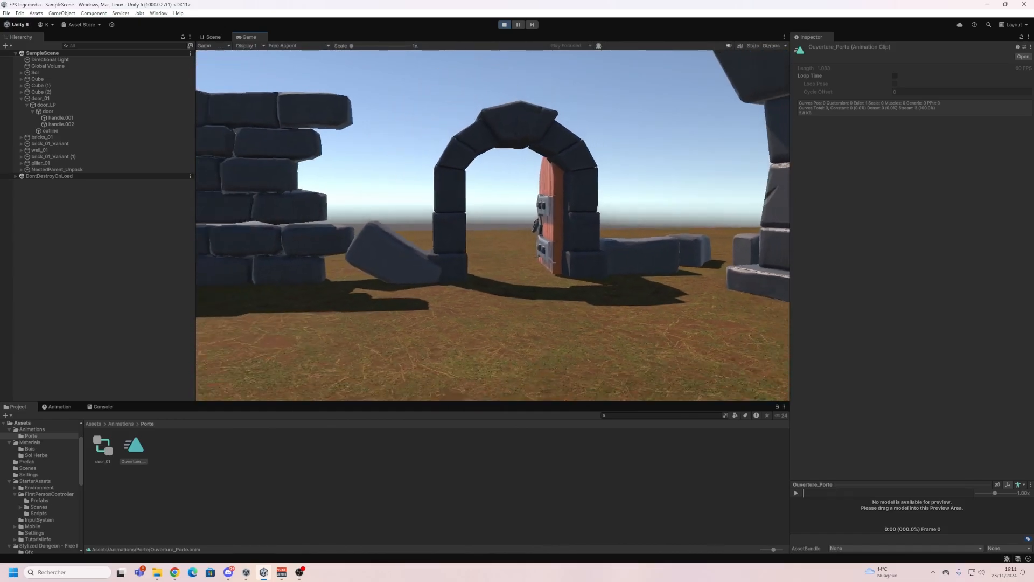
key("s")
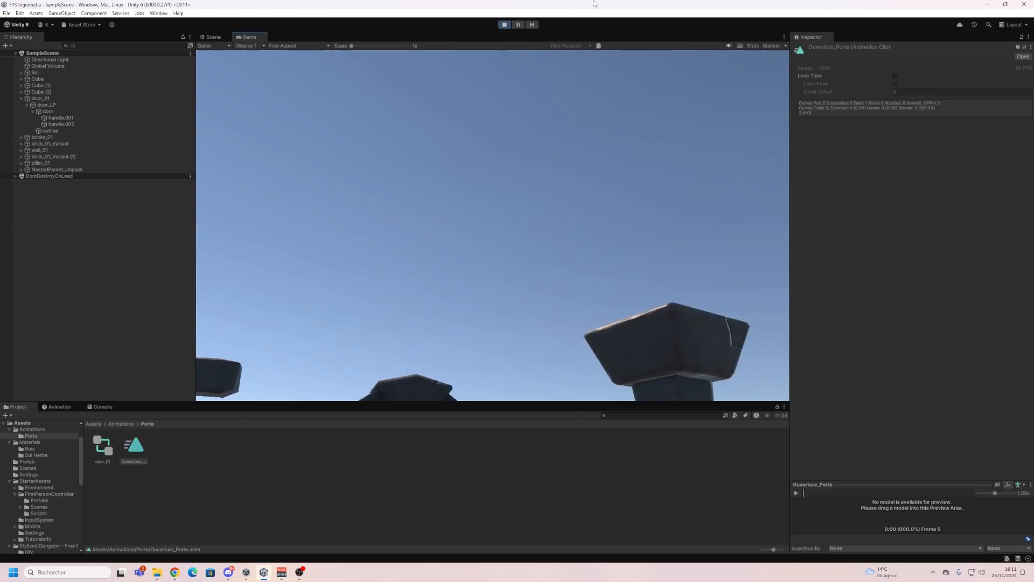
left_click(504, 24)
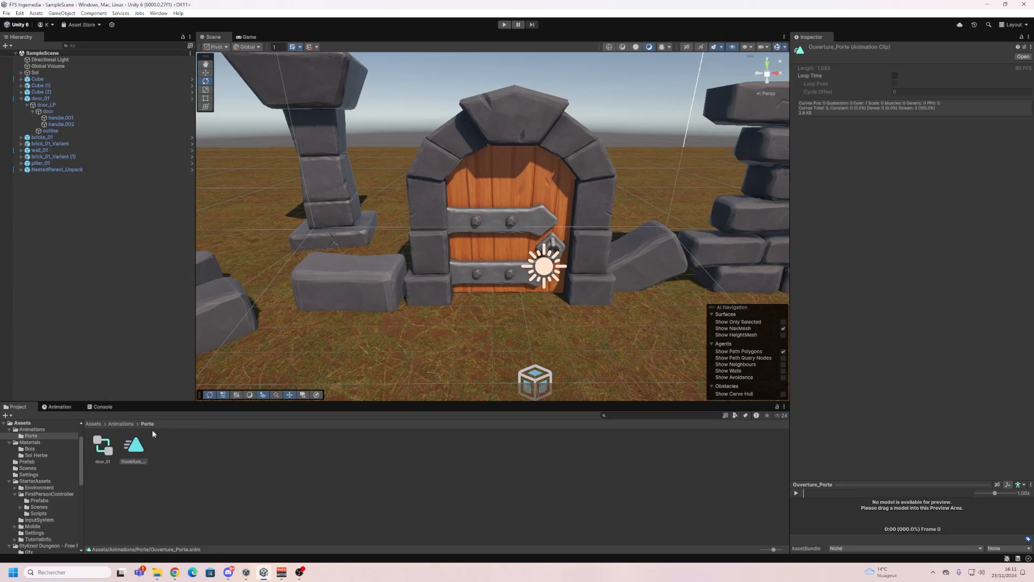
Create a second animation clip for door_01 named Fermurture_Porte in the Porte folder.
left_click(140, 448)
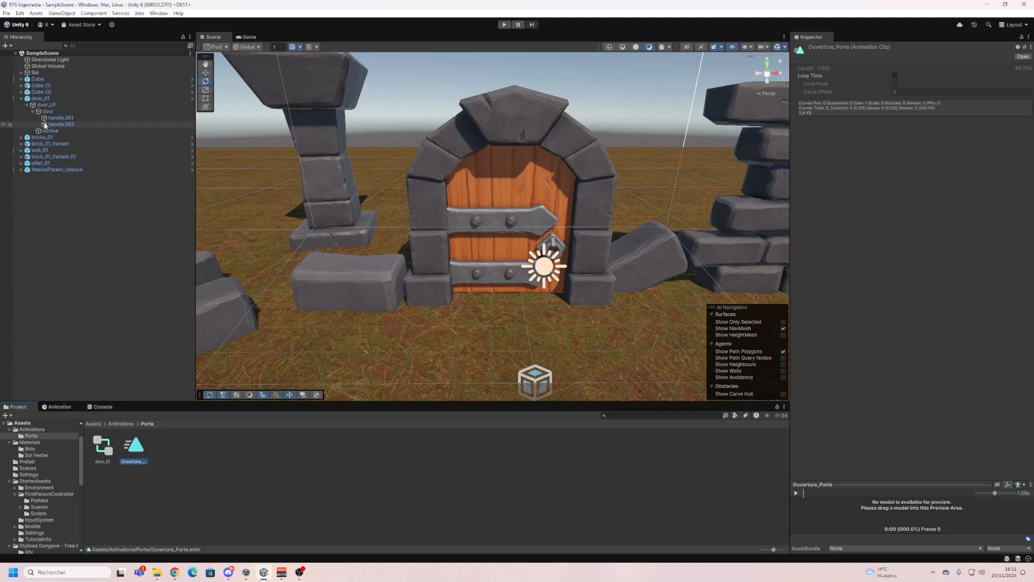
left_click(38, 99)
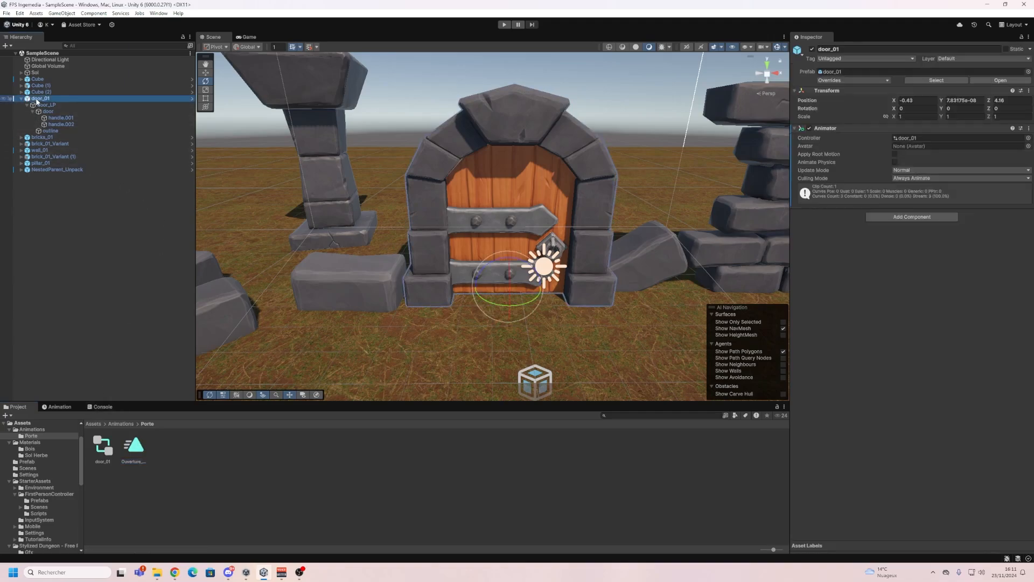
left_click(74, 407)
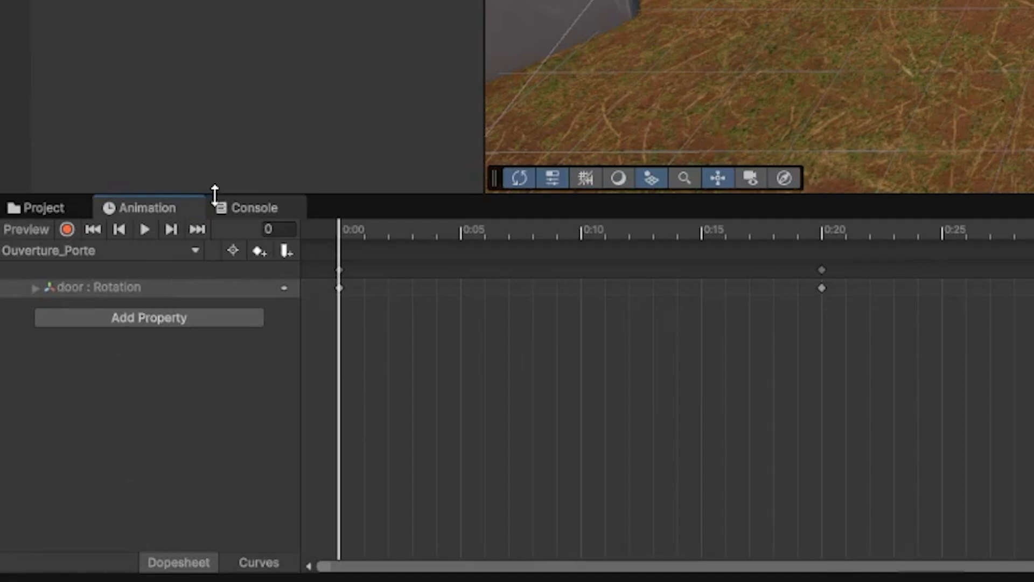
left_click(195, 251)
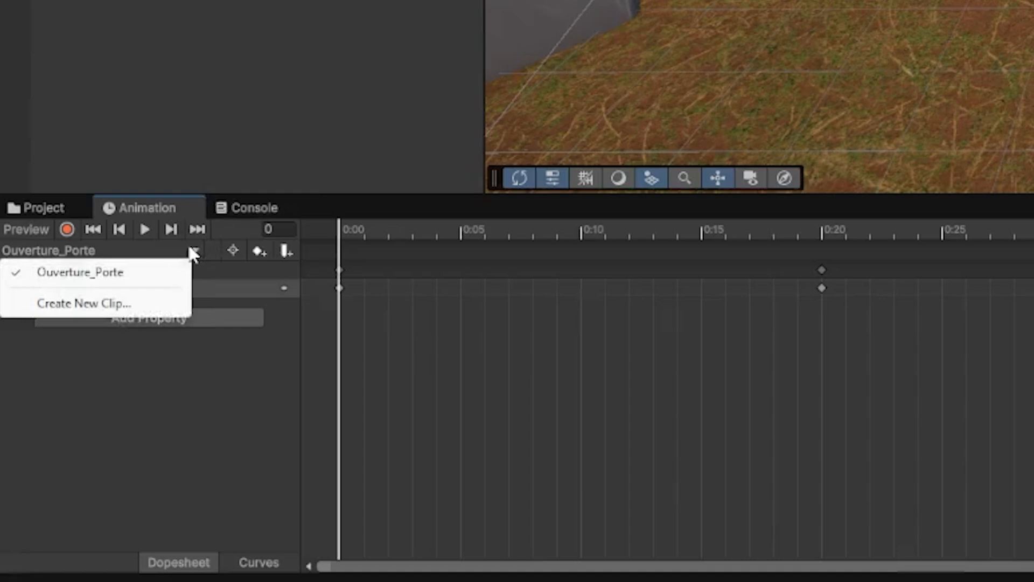
left_click(77, 304)
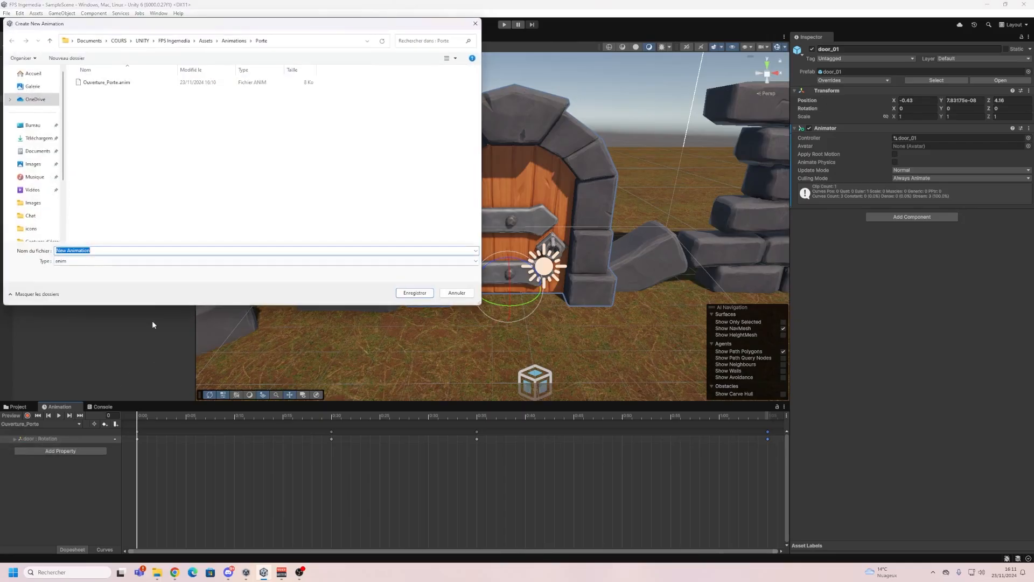
type("Fermu")
type("i")
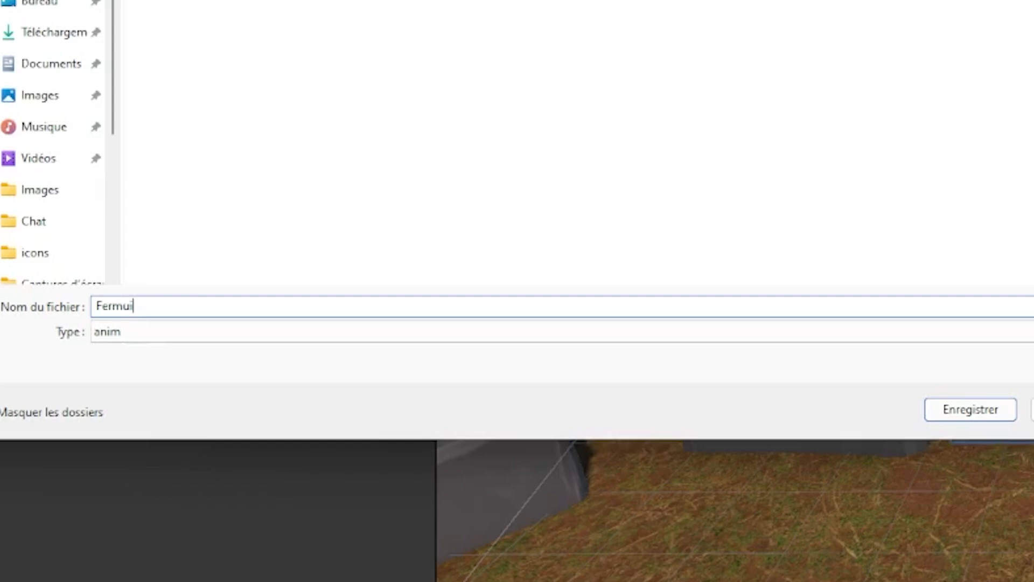
key("BackSpace")
key("BackSpace")
type("urture_Porte")
left_click(1002, 416)
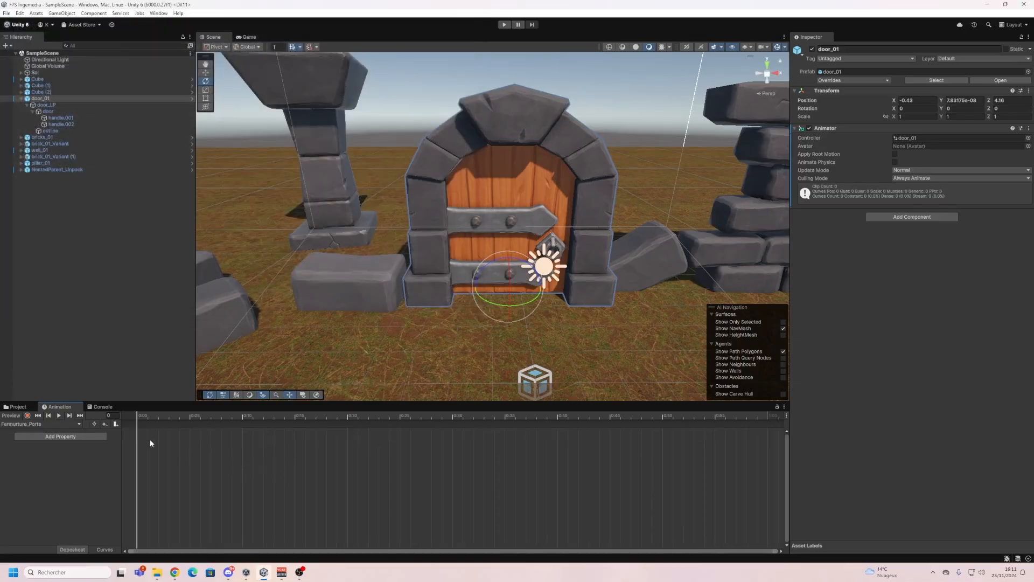
Copy the open-door rotation keyframe from the end of the Ouverture_Porte clip to frame 0 of the Fermurture_Porte clip.
left_click(37, 425)
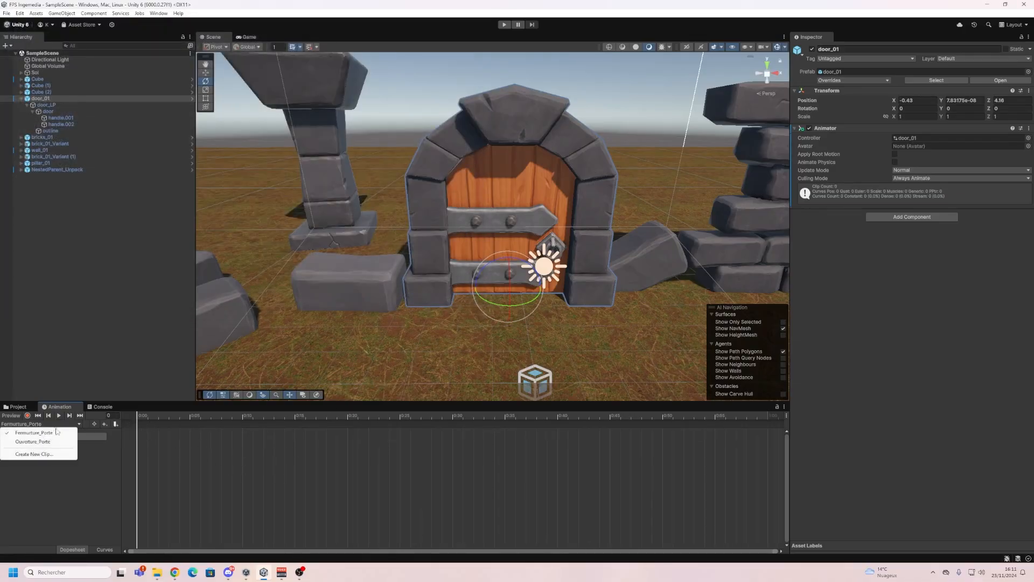
left_click(31, 442)
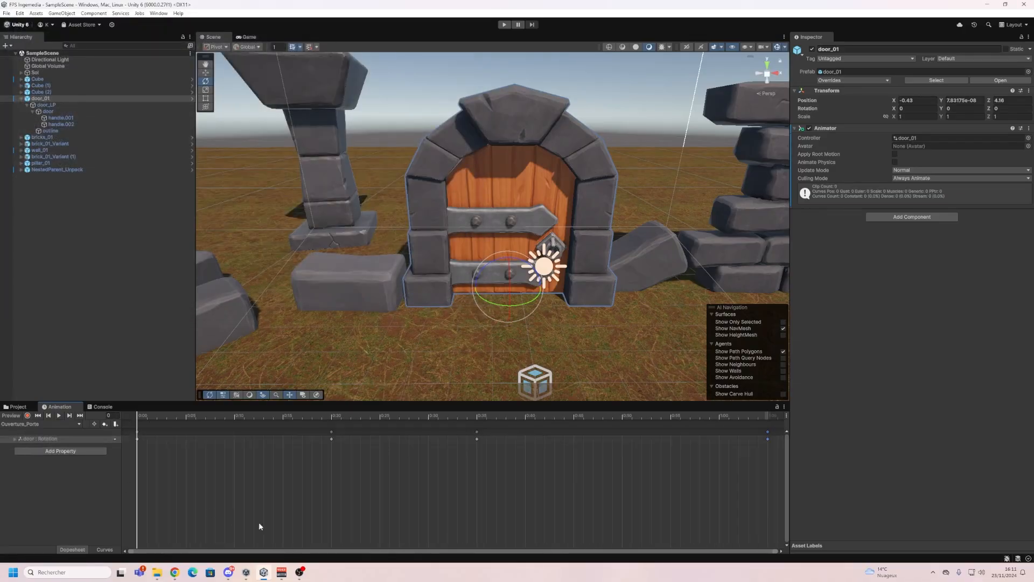
scroll(334, 501, "down", 2)
left_click(430, 416)
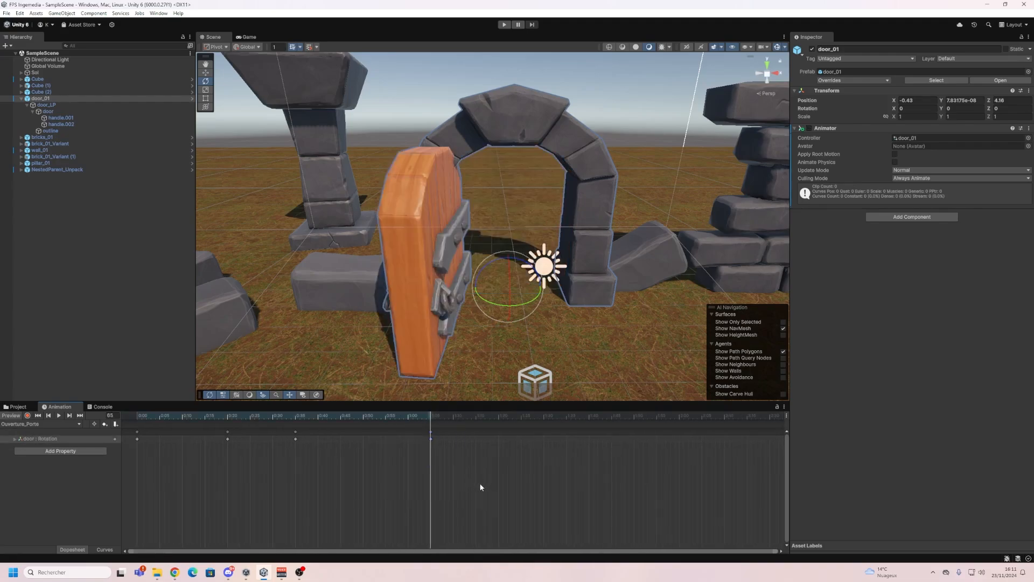
left_click(32, 424)
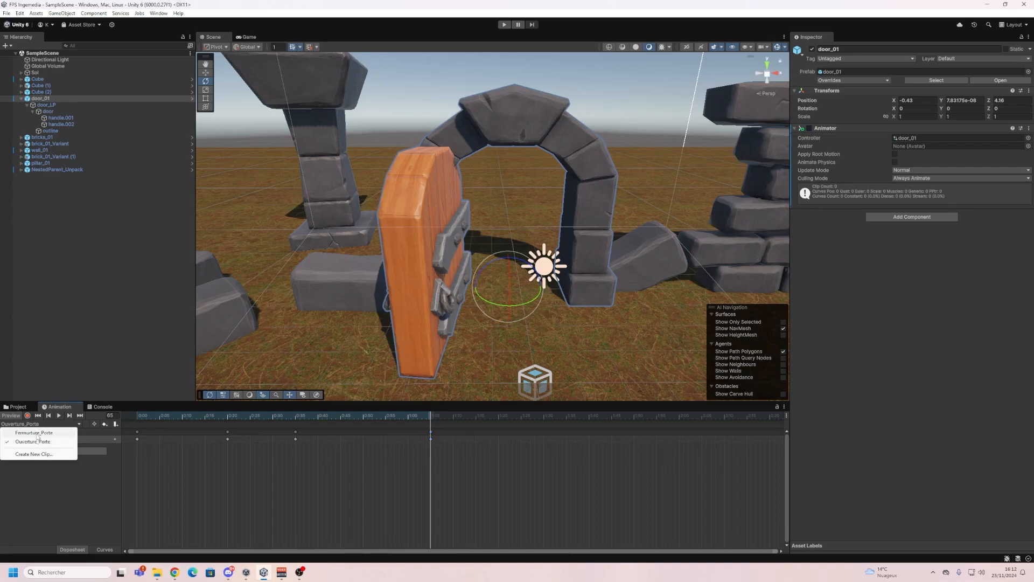
left_click(27, 440)
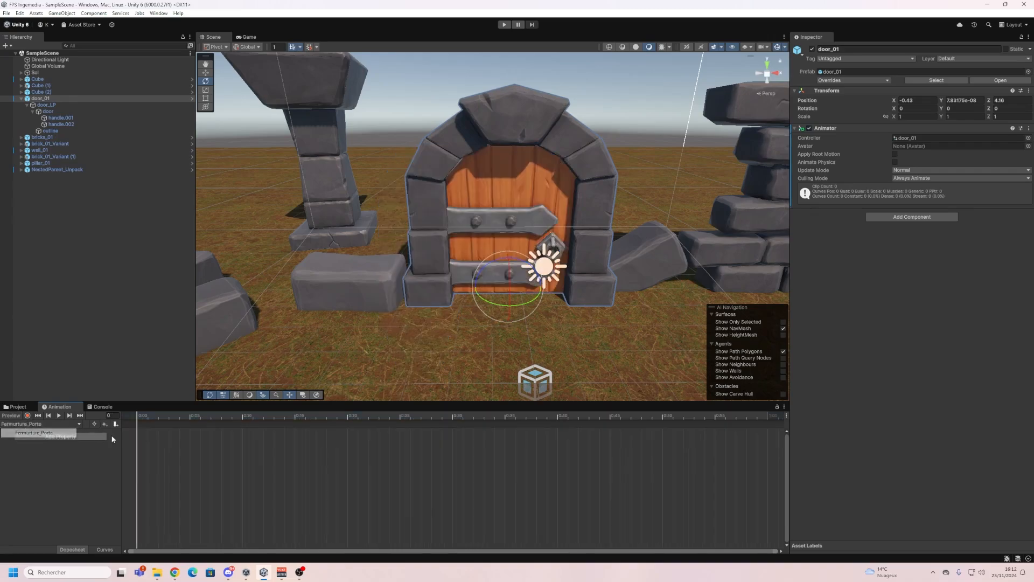
left_click(136, 415)
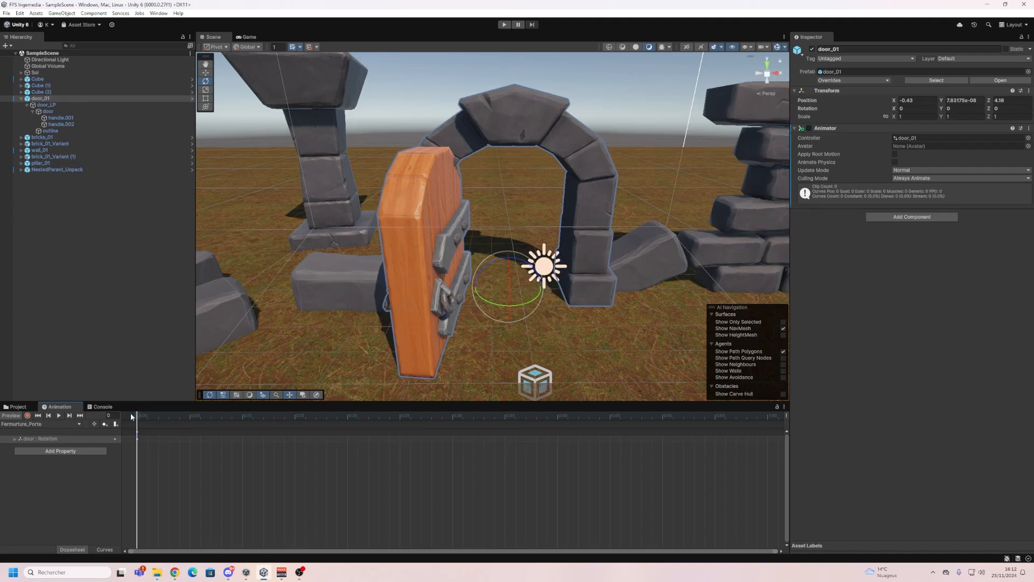
Record a closed-door keyframe at frame 25 of the Fermurture_Porte clip by setting the door object's Z rotation to 0.
left_click_drag(158, 418, 400, 427)
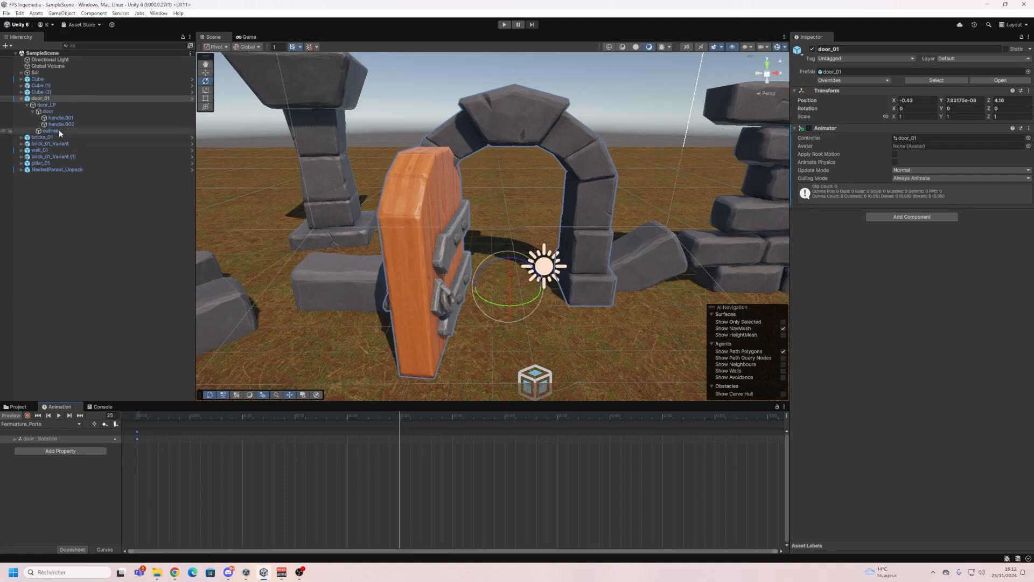
left_click(57, 105)
left_click(27, 416)
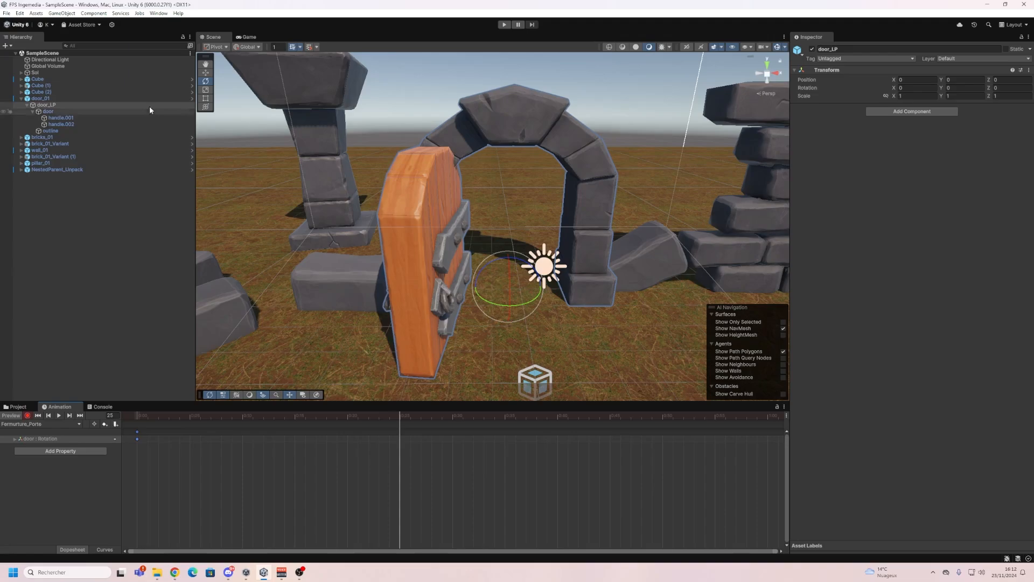
left_click(48, 111)
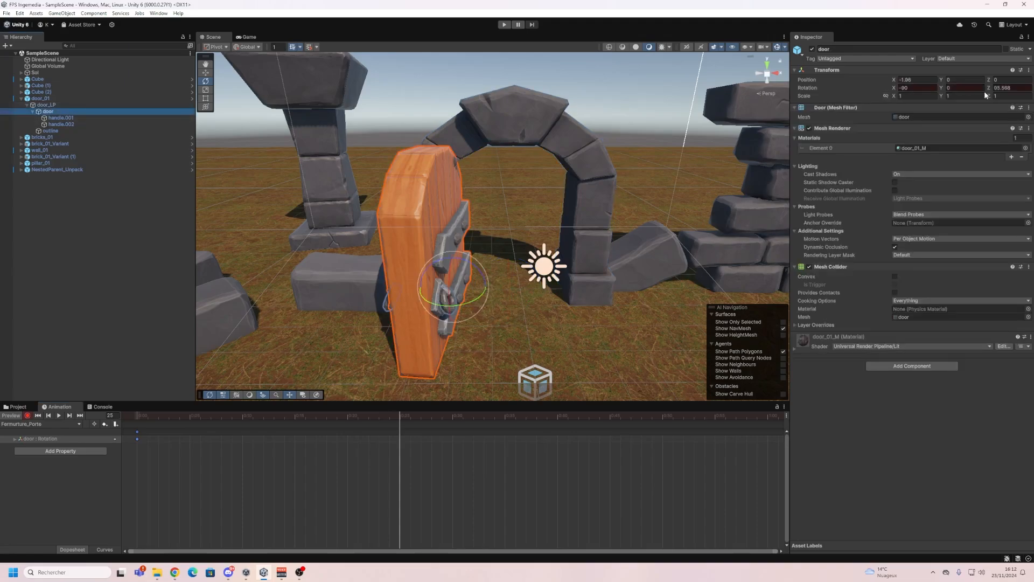
left_click(924, 89)
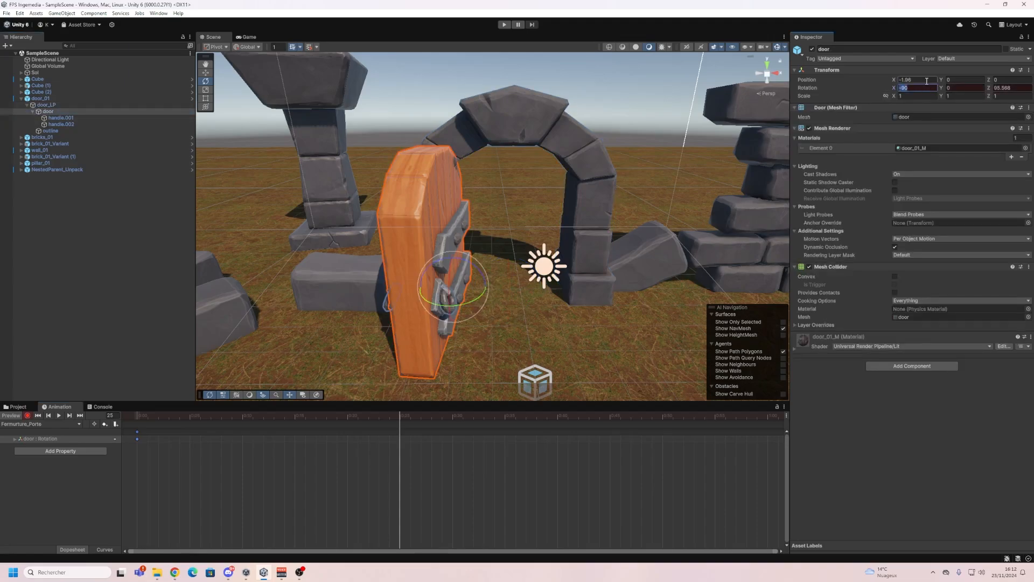
type("0")
left_click(1020, 88)
type("0")
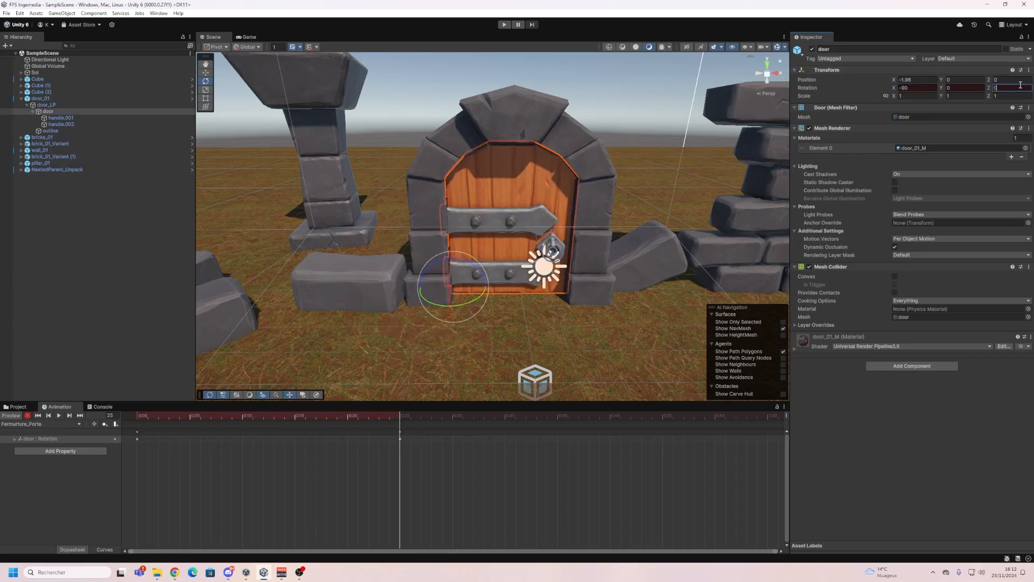
Stop recording and scrub through the Fermurture_Porte timeline to preview the door's closing motion.
left_click_drag(371, 413, 445, 439)
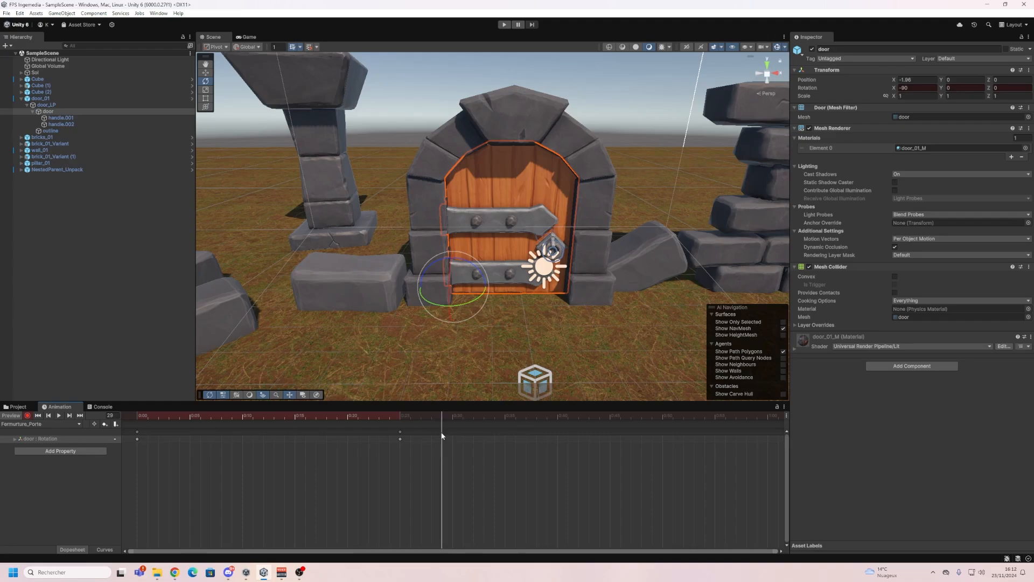
left_click(28, 416)
left_click_drag(170, 416, 211, 439)
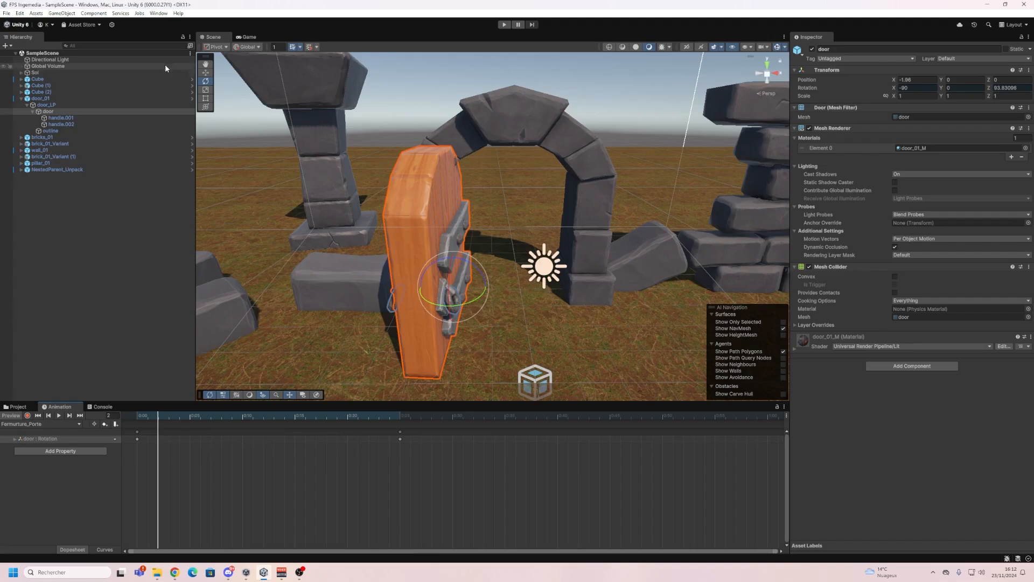
Open the Animator window for door_01 and move the Ouverture_Porte and Fermurture_Porte states clear of the Any State node.
left_click(159, 12)
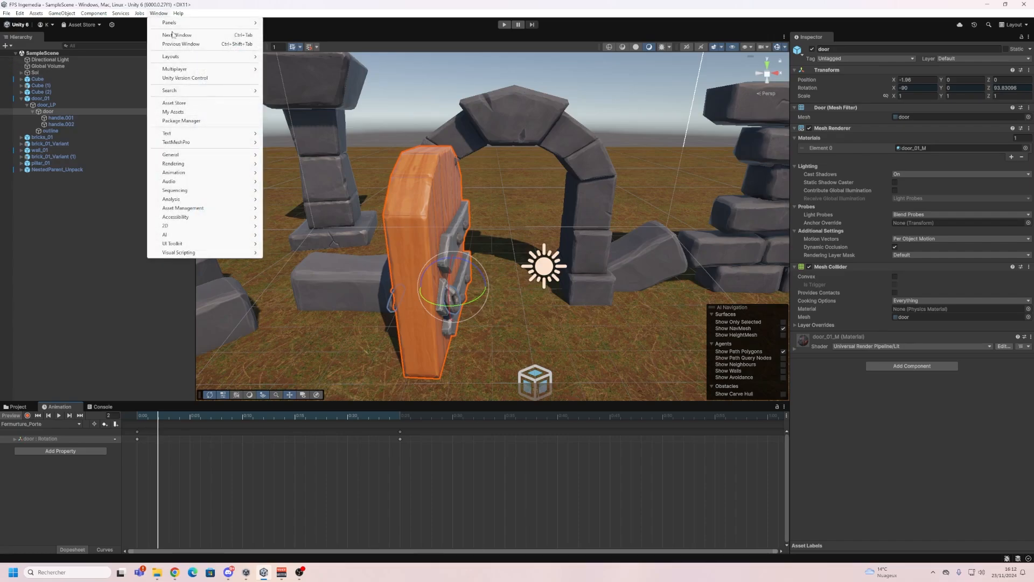
mouse_move(202, 176)
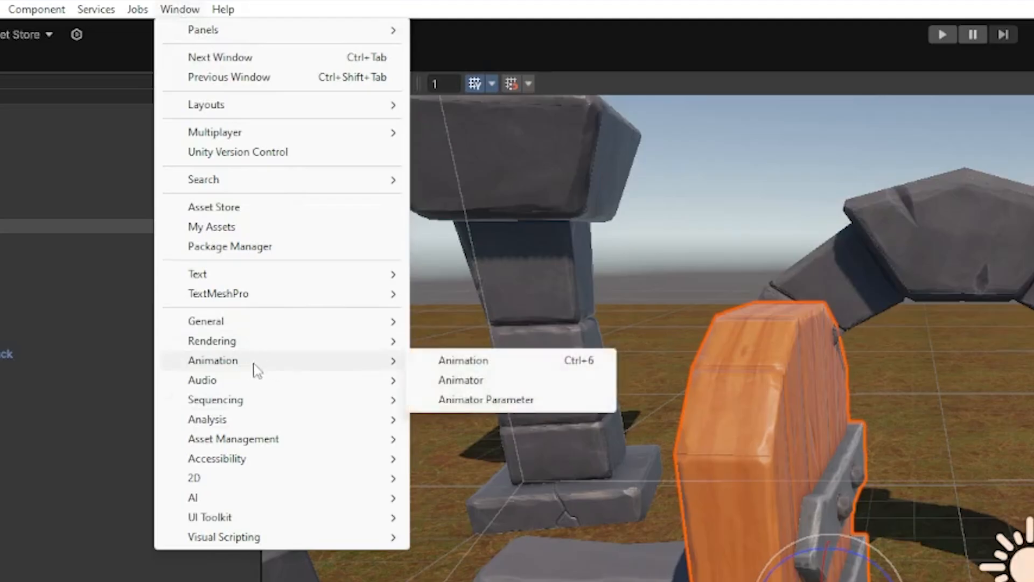
left_click(460, 382)
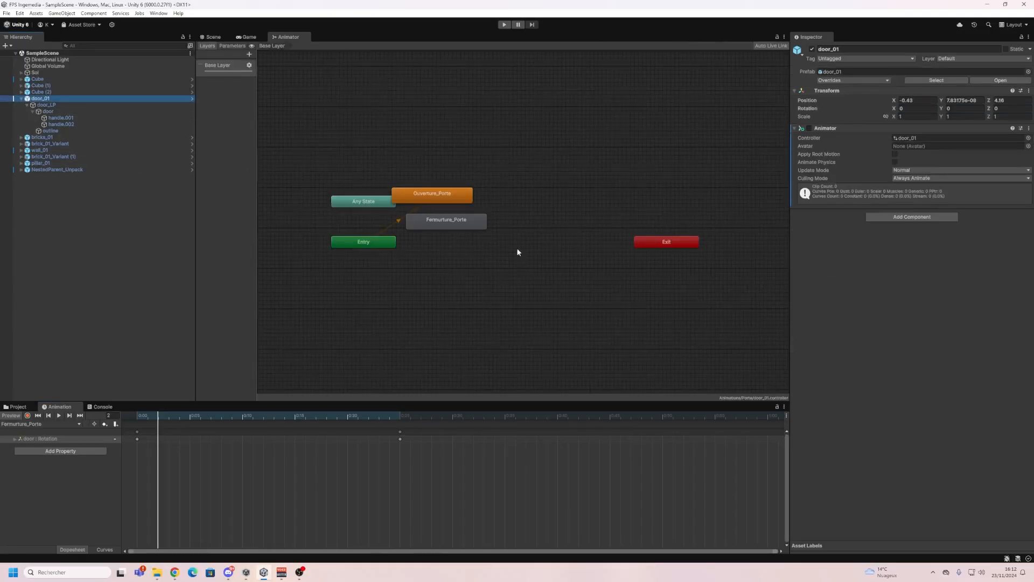
left_click_drag(518, 249, 456, 206)
left_click(497, 279)
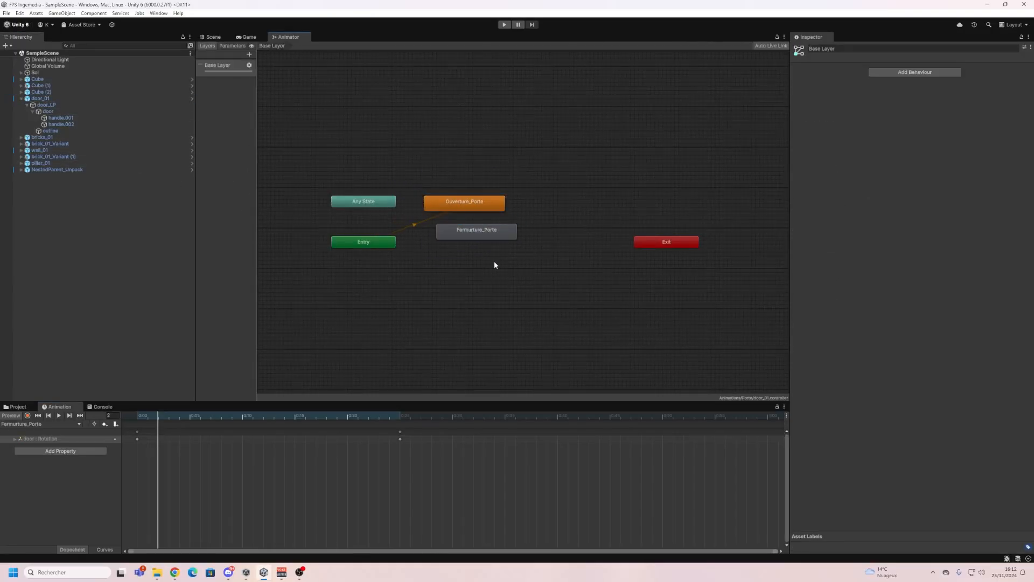